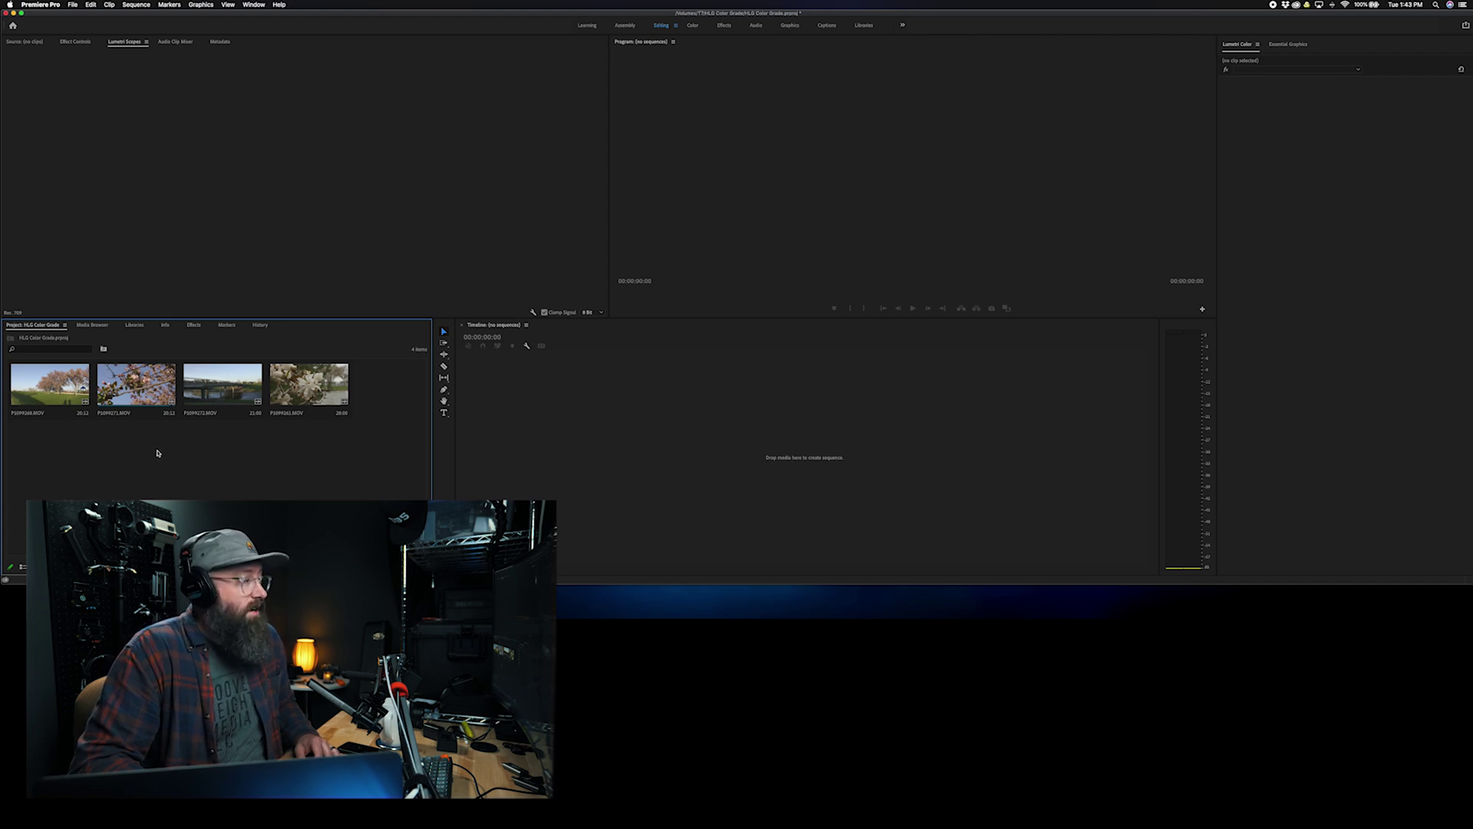
Step: Mark a short 1:18 section of P1099271.MOV and drag it into a new sequence
left_click(138, 392)
double_click(138, 392)
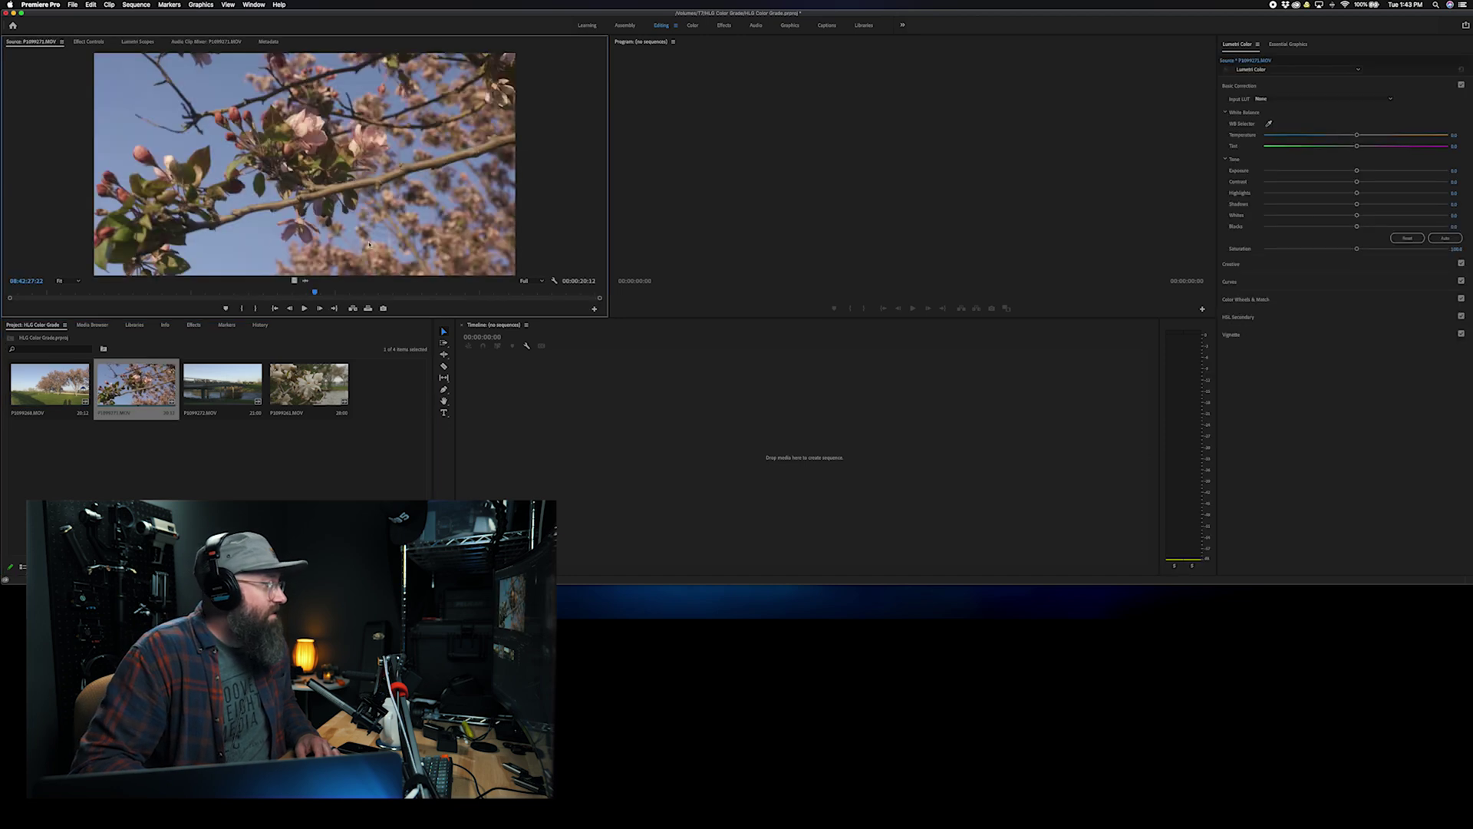
left_click_drag(316, 294, 253, 296)
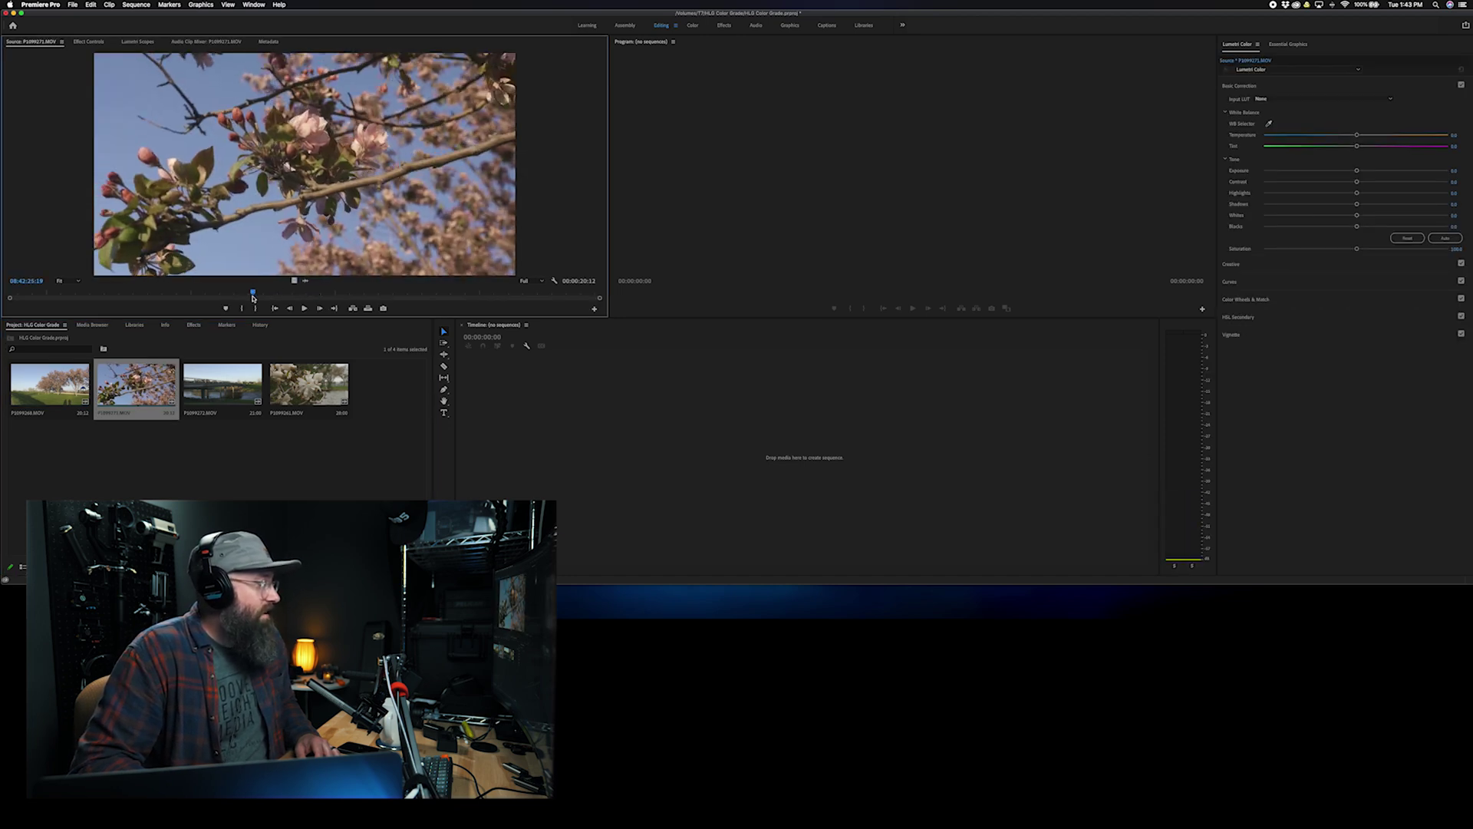
key("i")
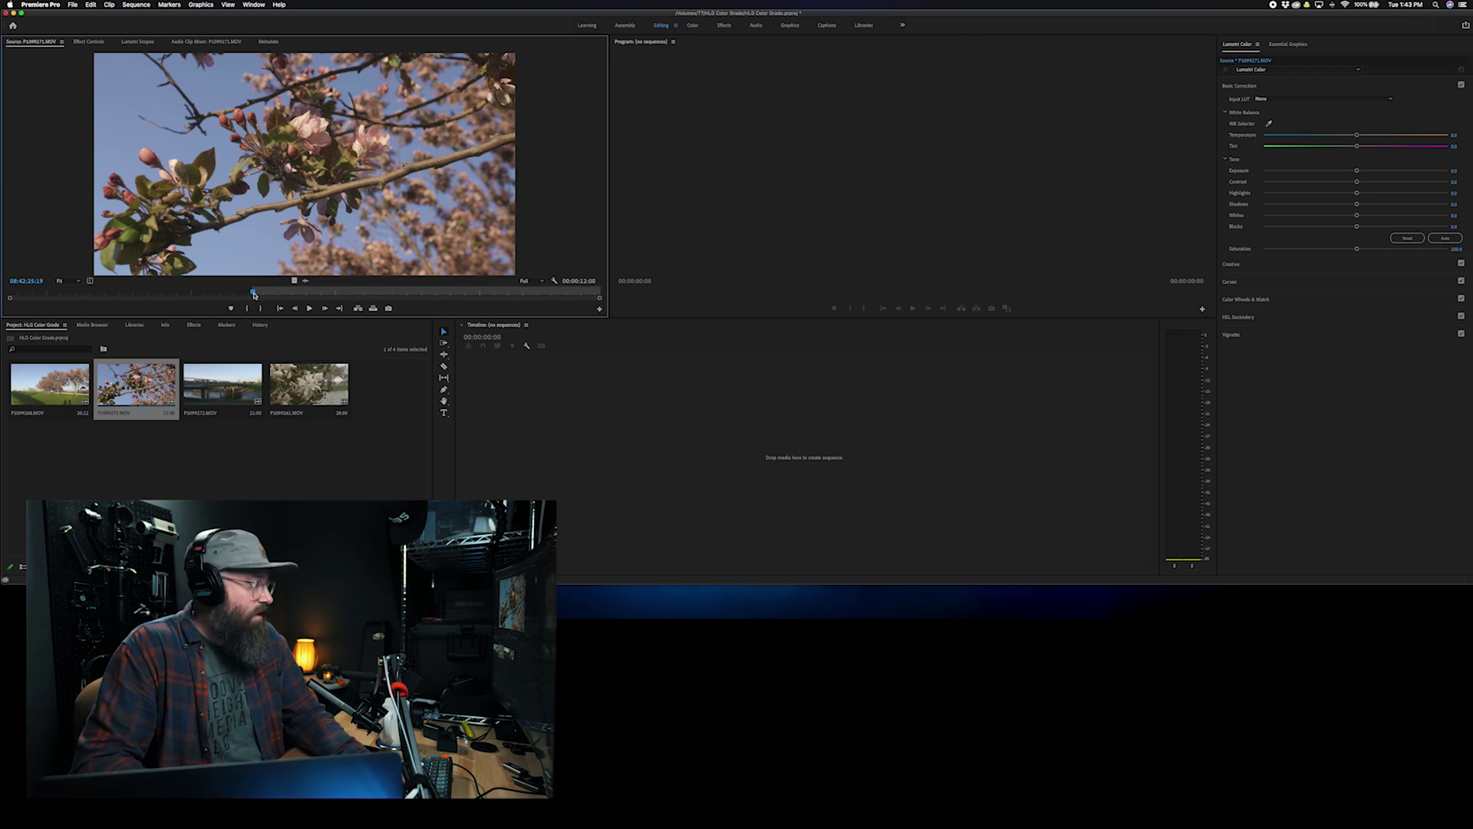
key("space")
key("space")
key("o")
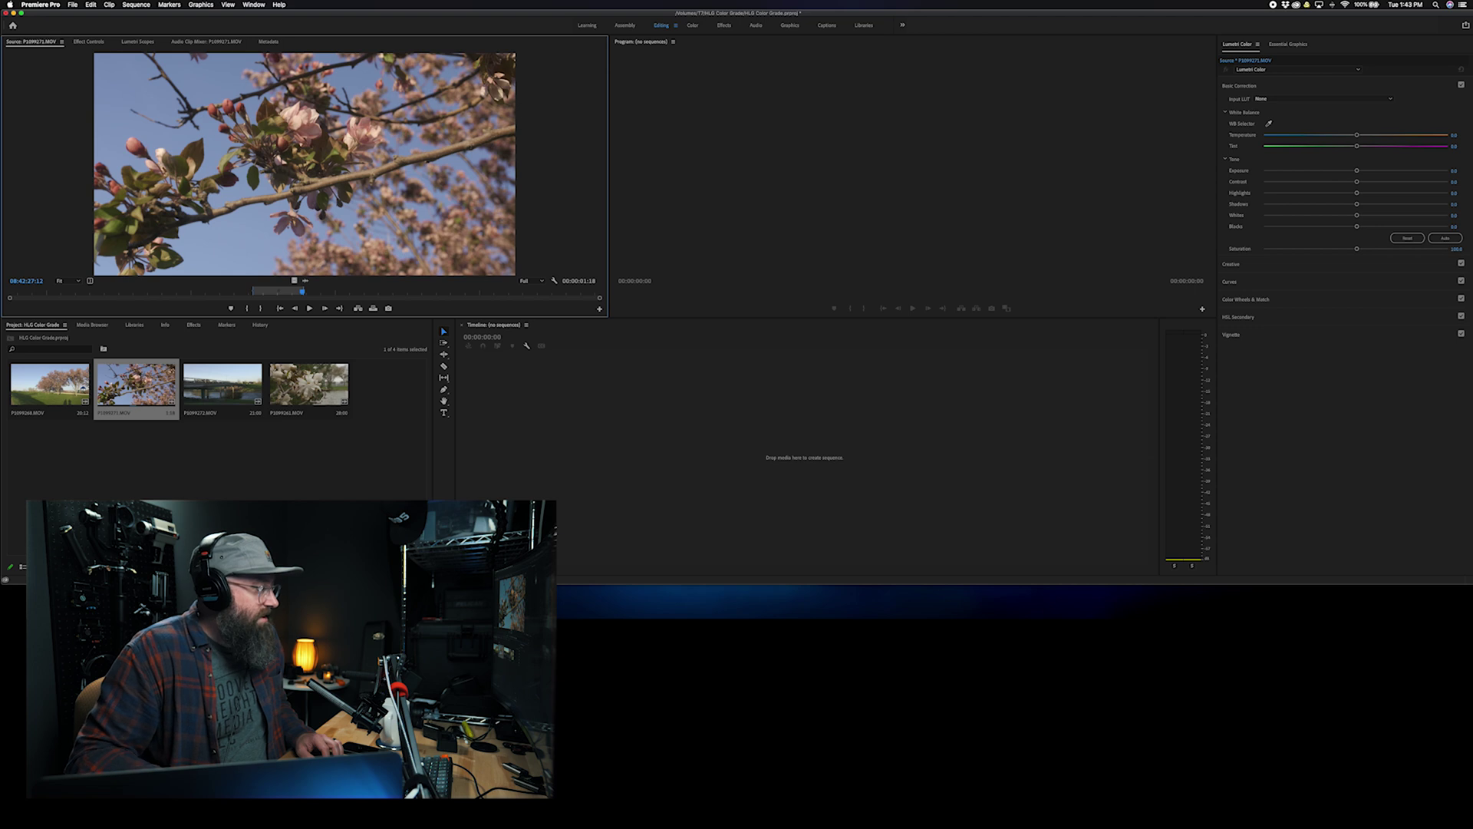
left_click_drag(136, 384, 603, 408)
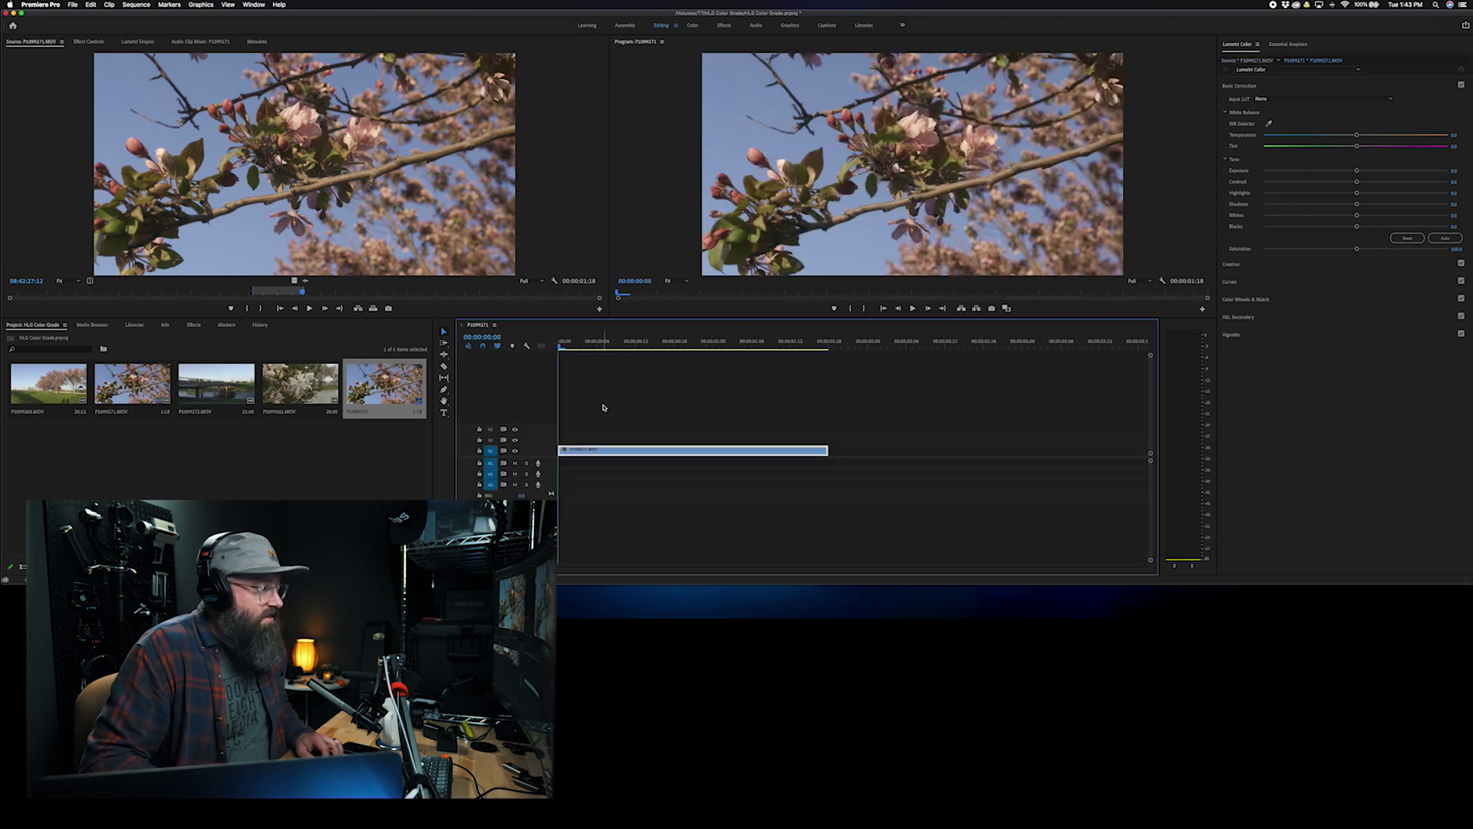
Step: Rename the new sequence to 'HLG Grade'
left_click(360, 409)
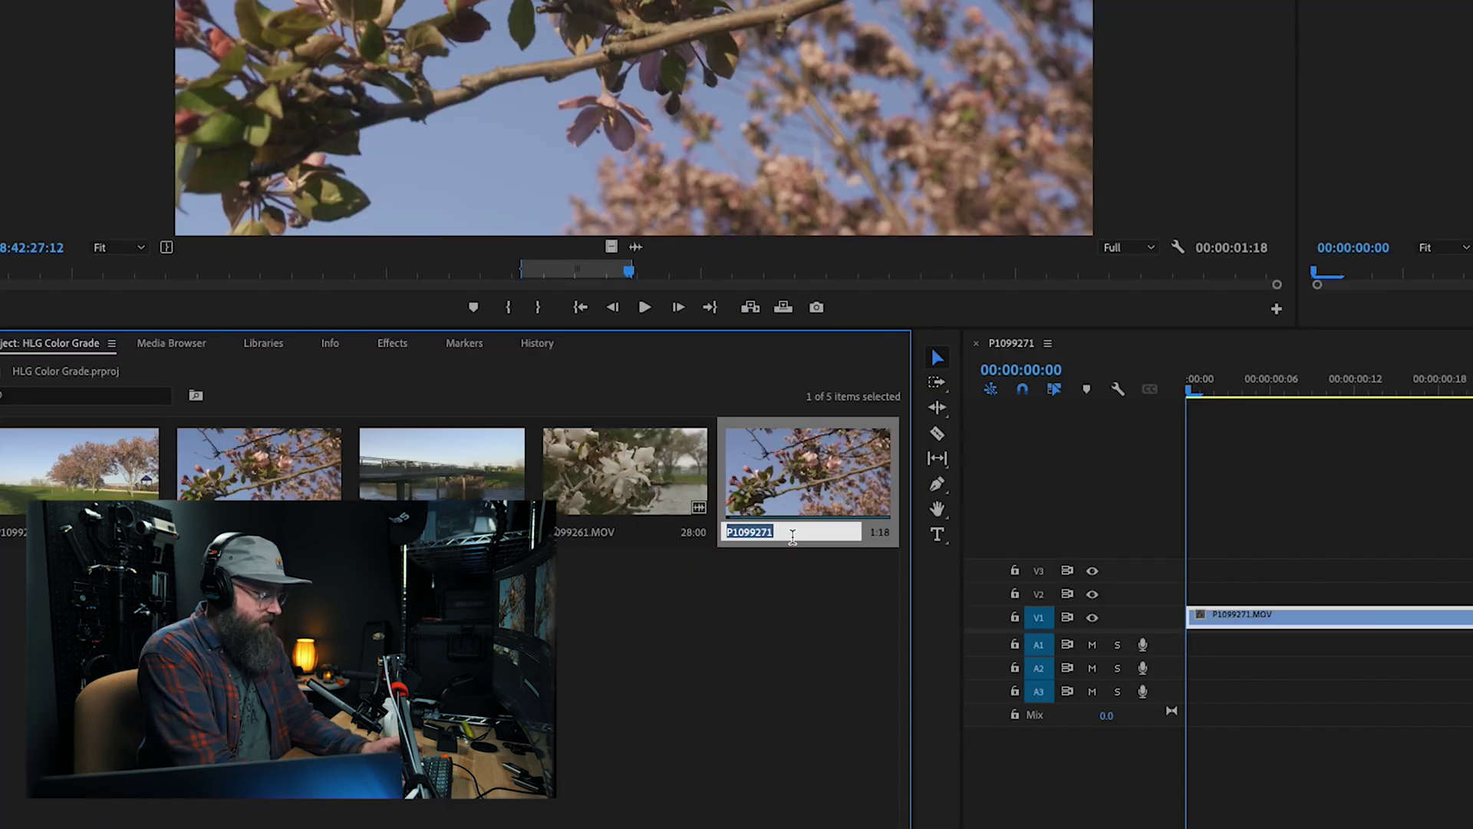
type("H")
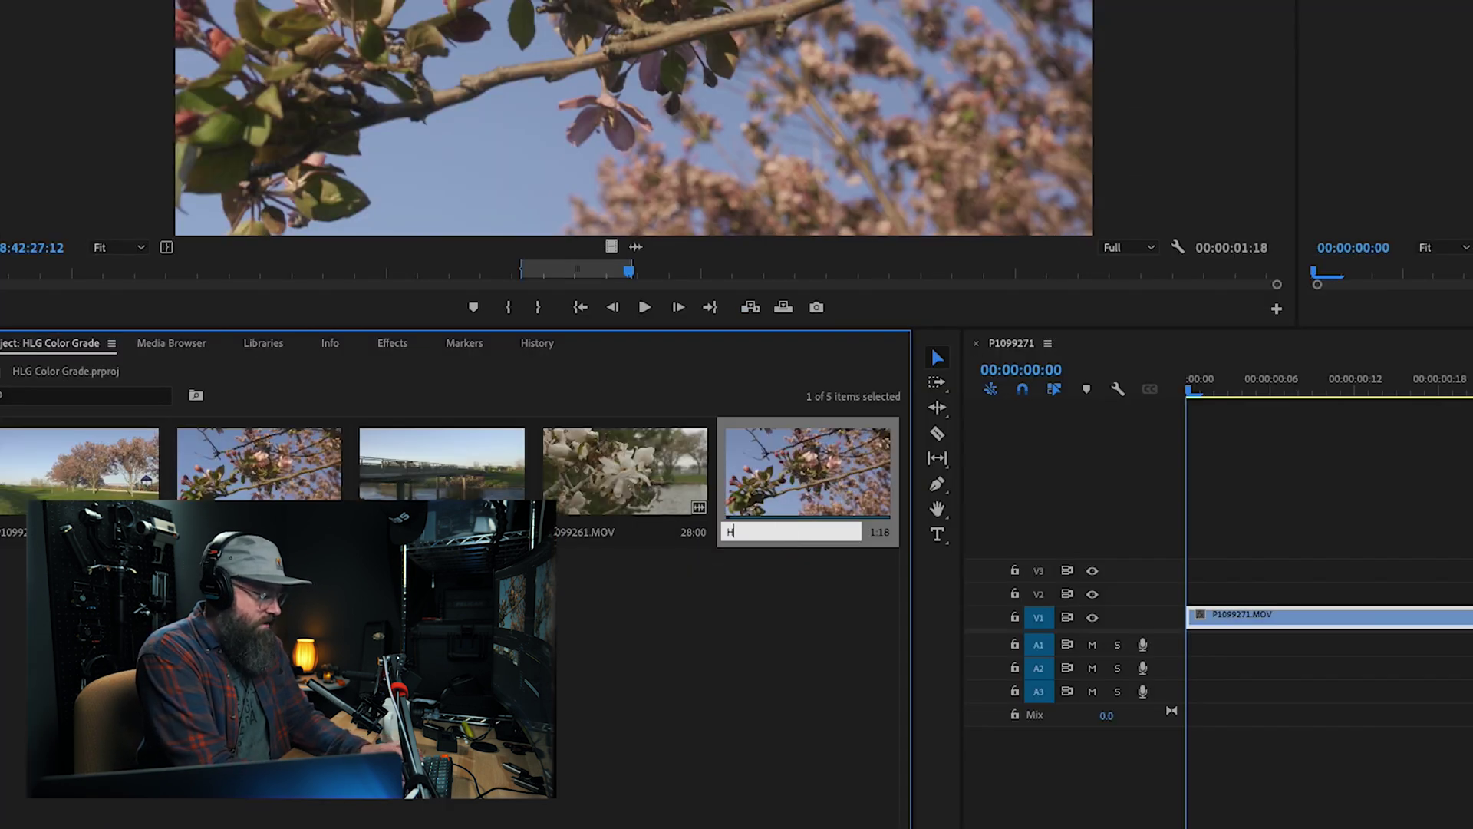
type("LG Grade")
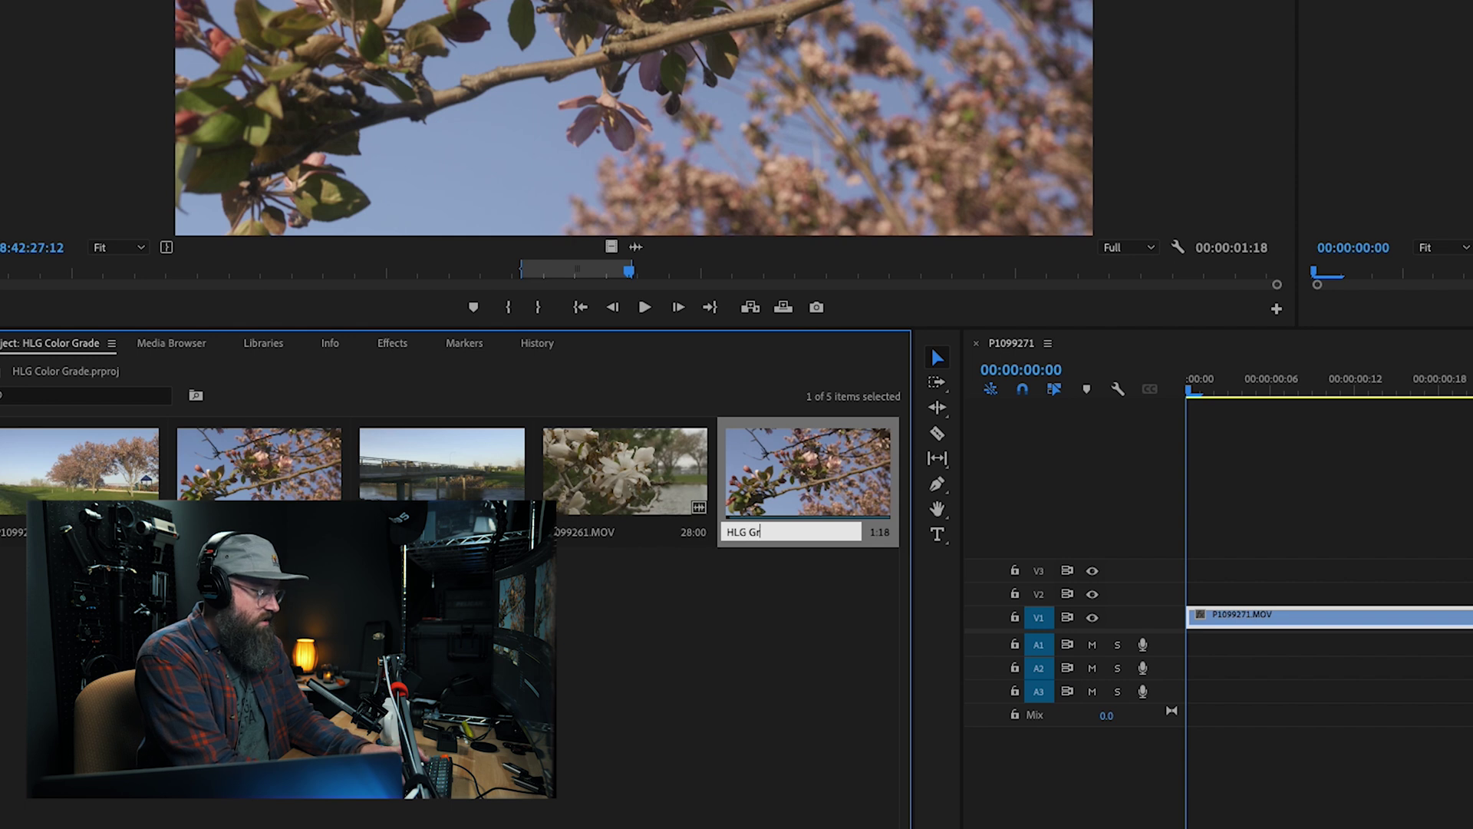
left_click(668, 585)
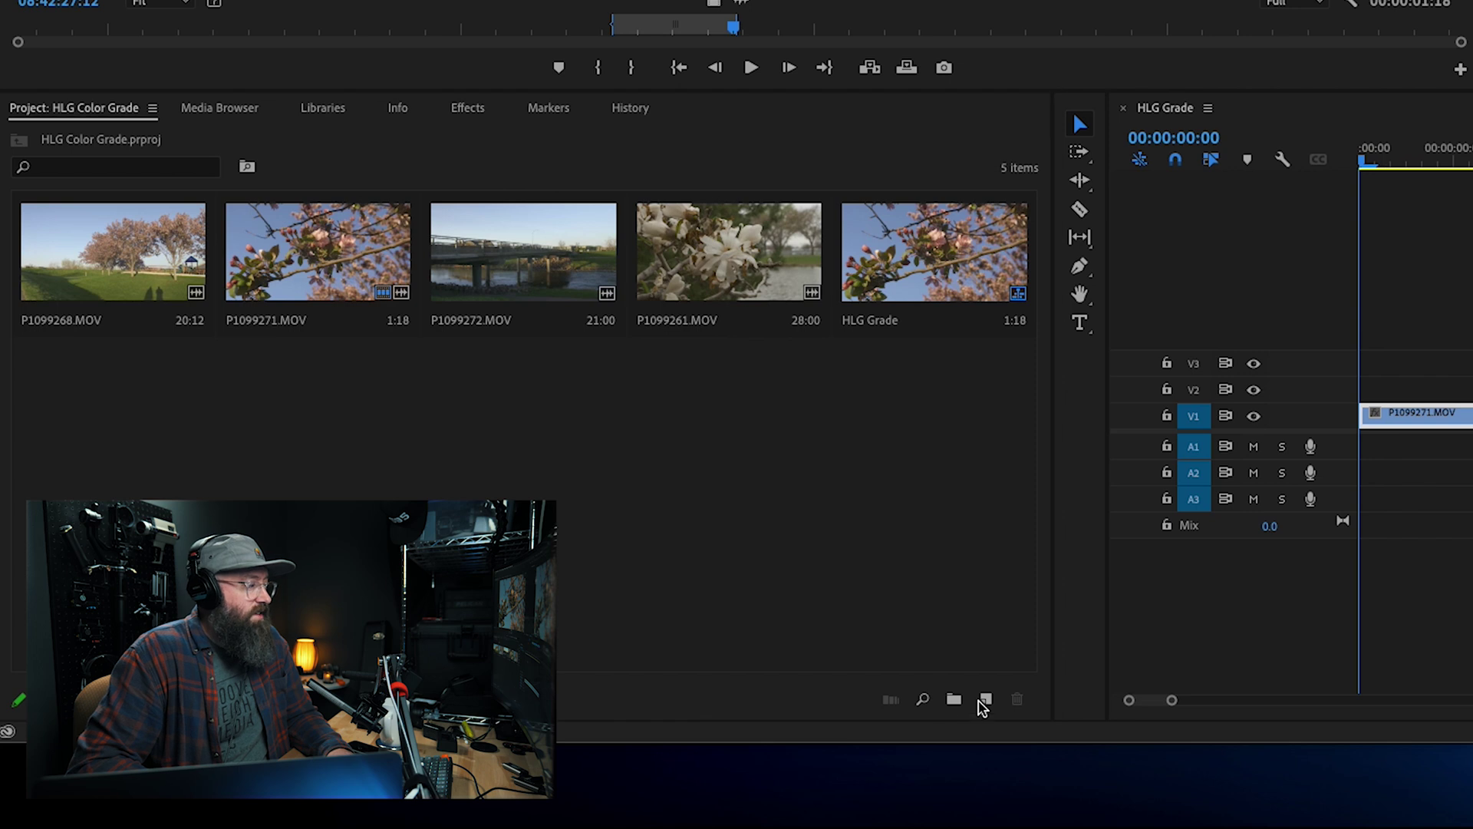
left_click(984, 699)
Step: Create a new adjustment layer named 'Leeming LUT'
left_click(1023, 532)
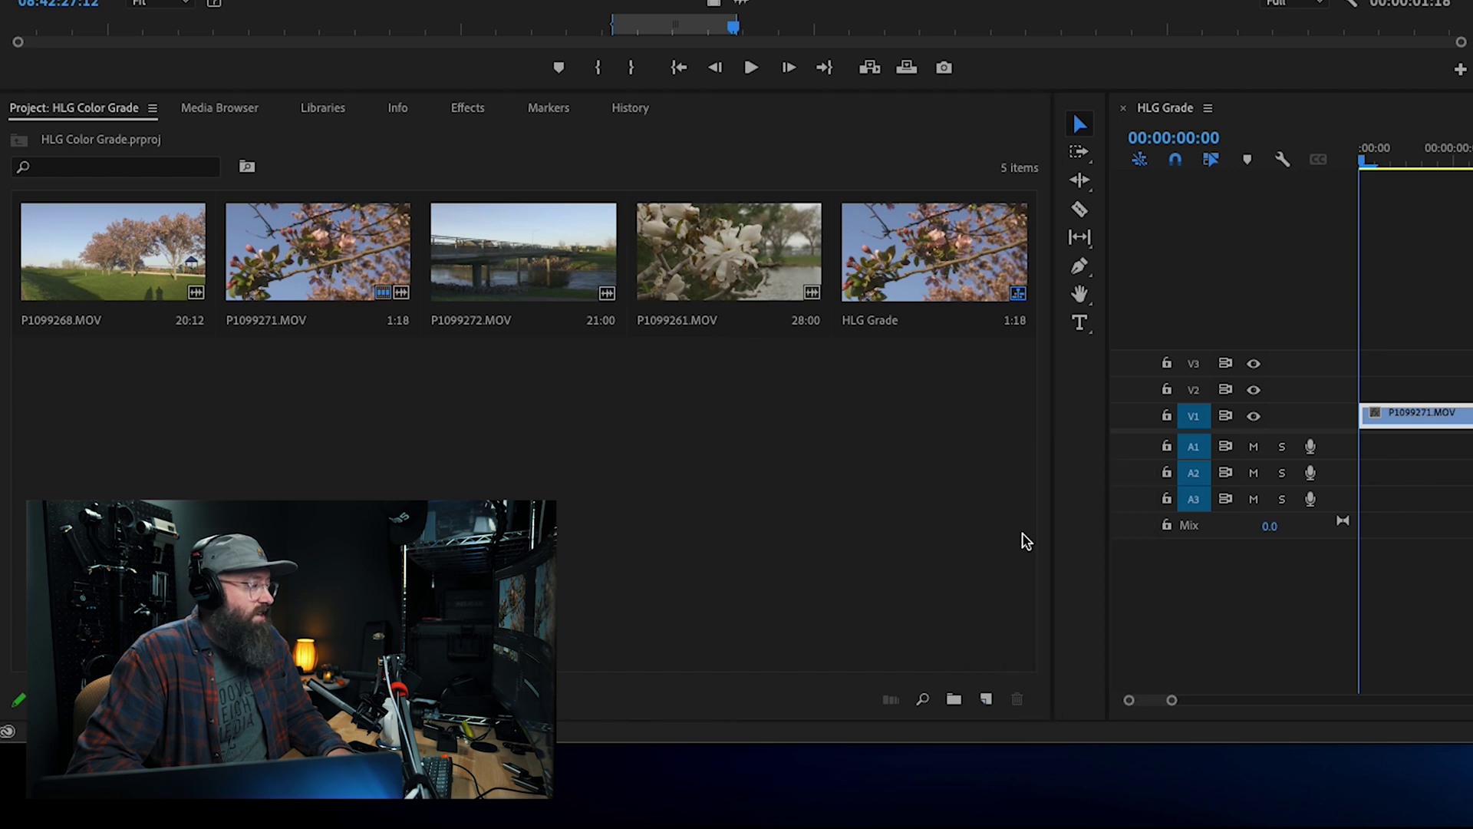
left_click(1446, 250)
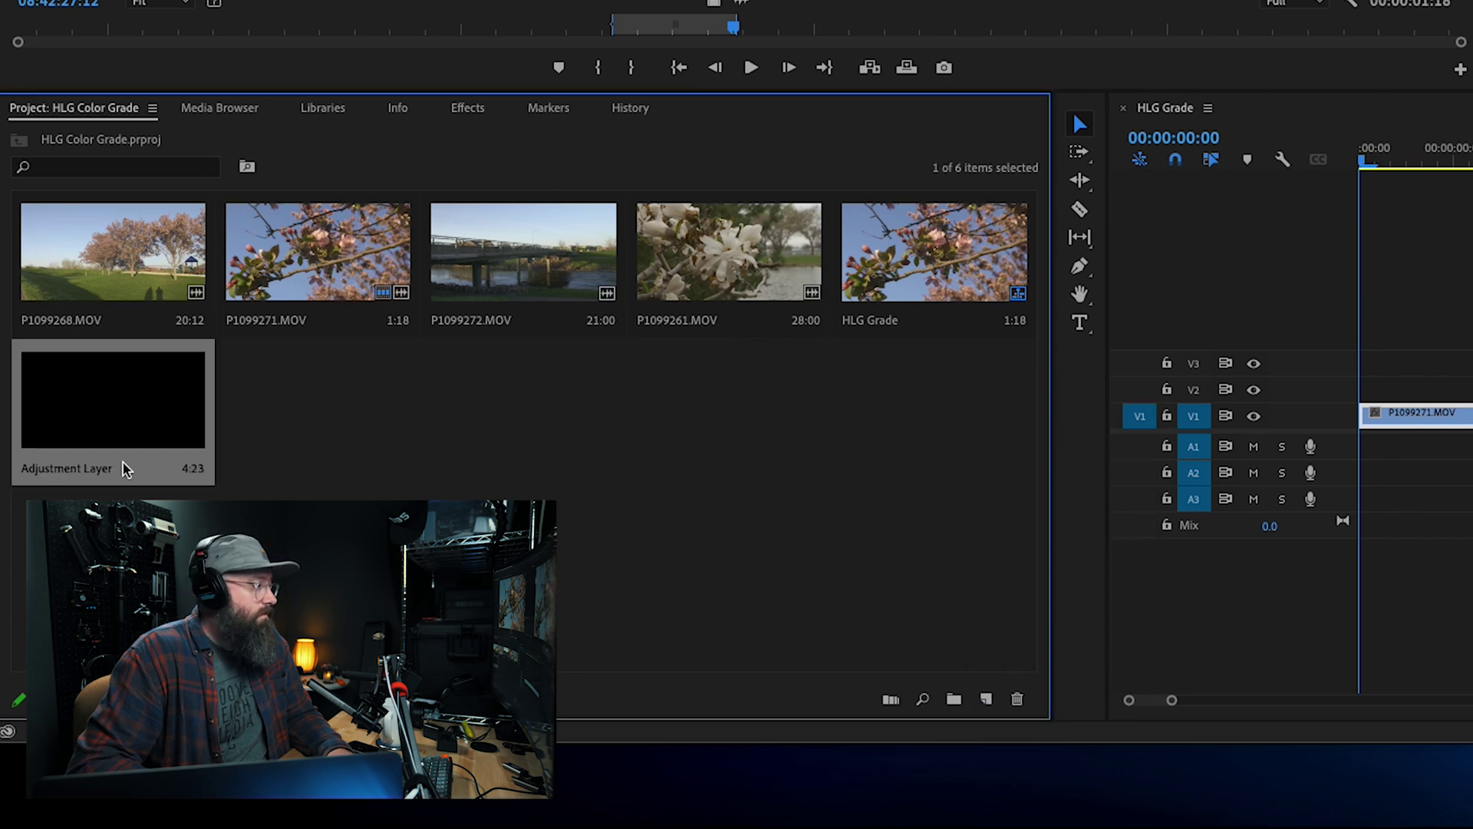
left_click(68, 467)
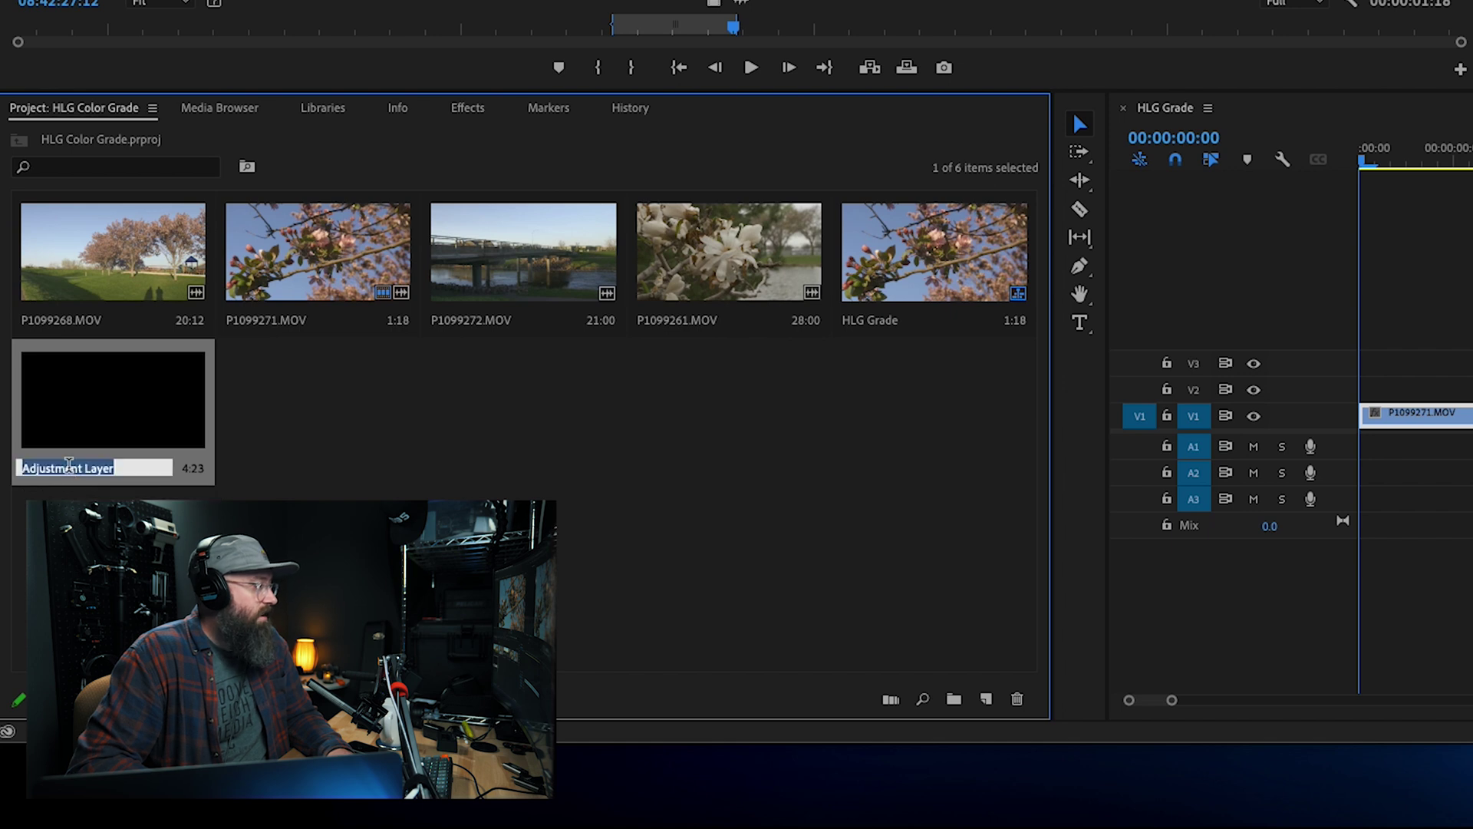
type("Lee")
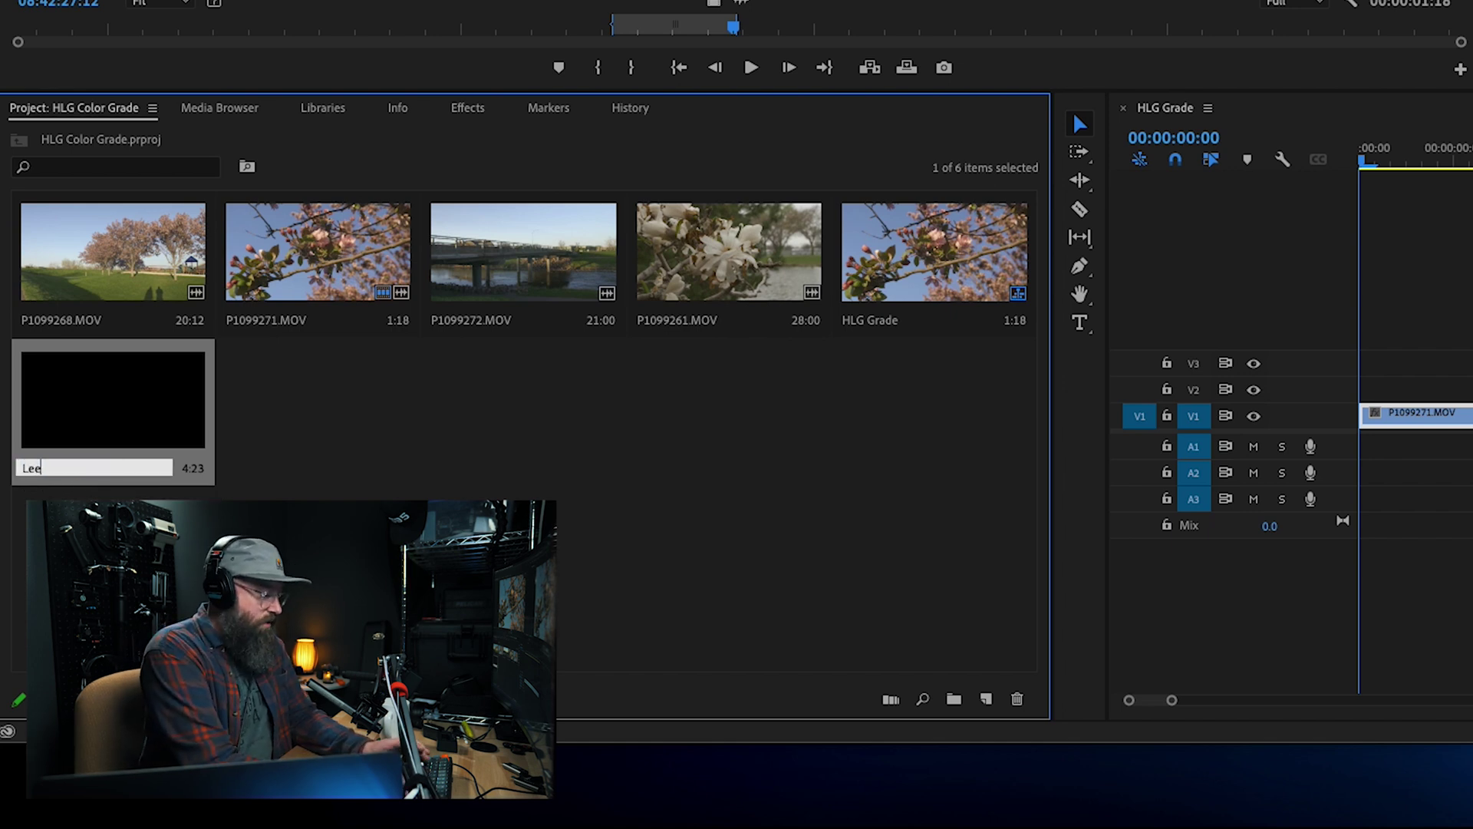
type("ming LUT")
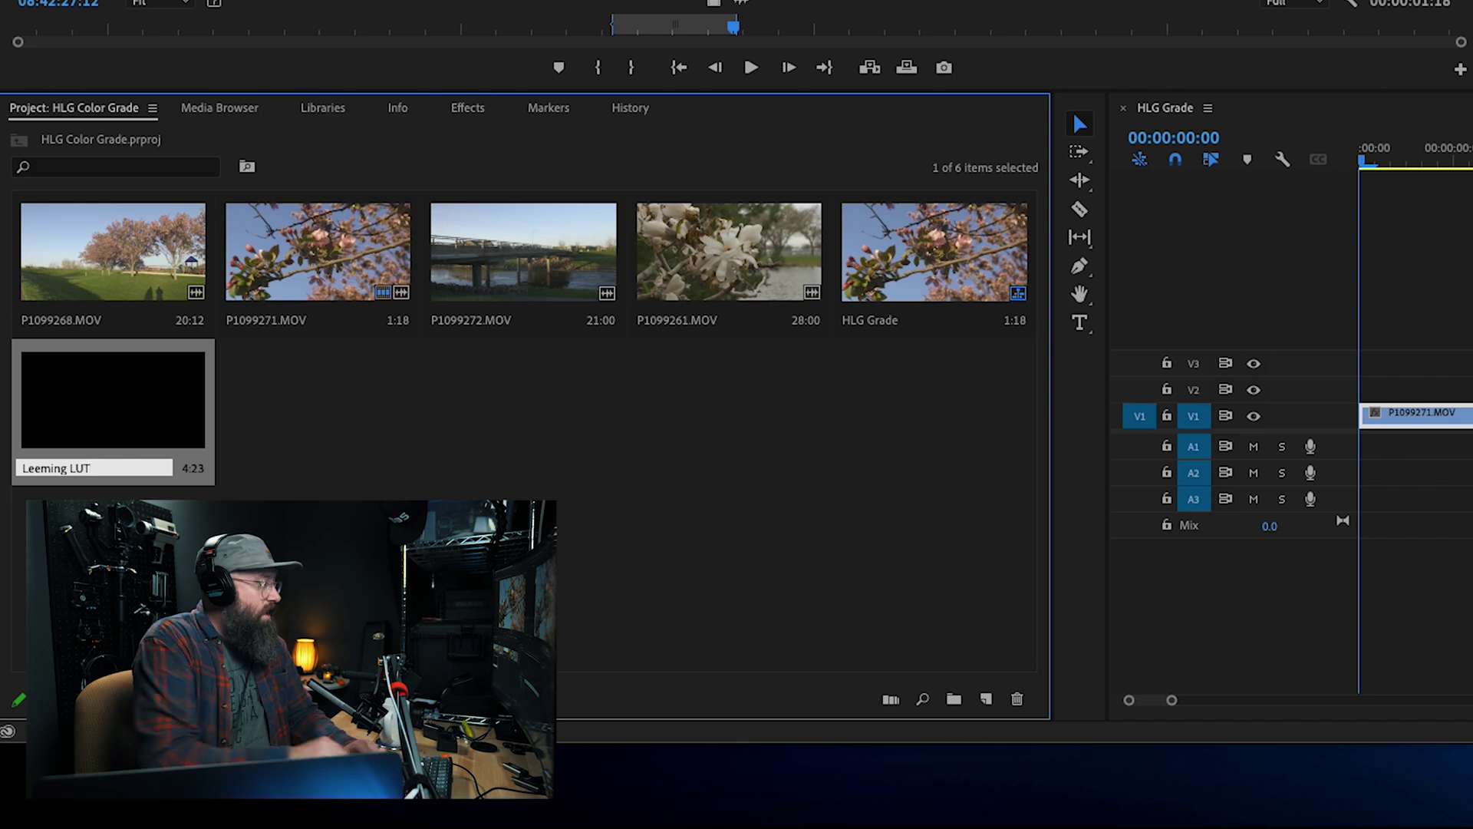
left_click(263, 407)
Step: Place the Leeming LUT layer on V2 above the blossom clip and show its input LUT choices
left_click(89, 411)
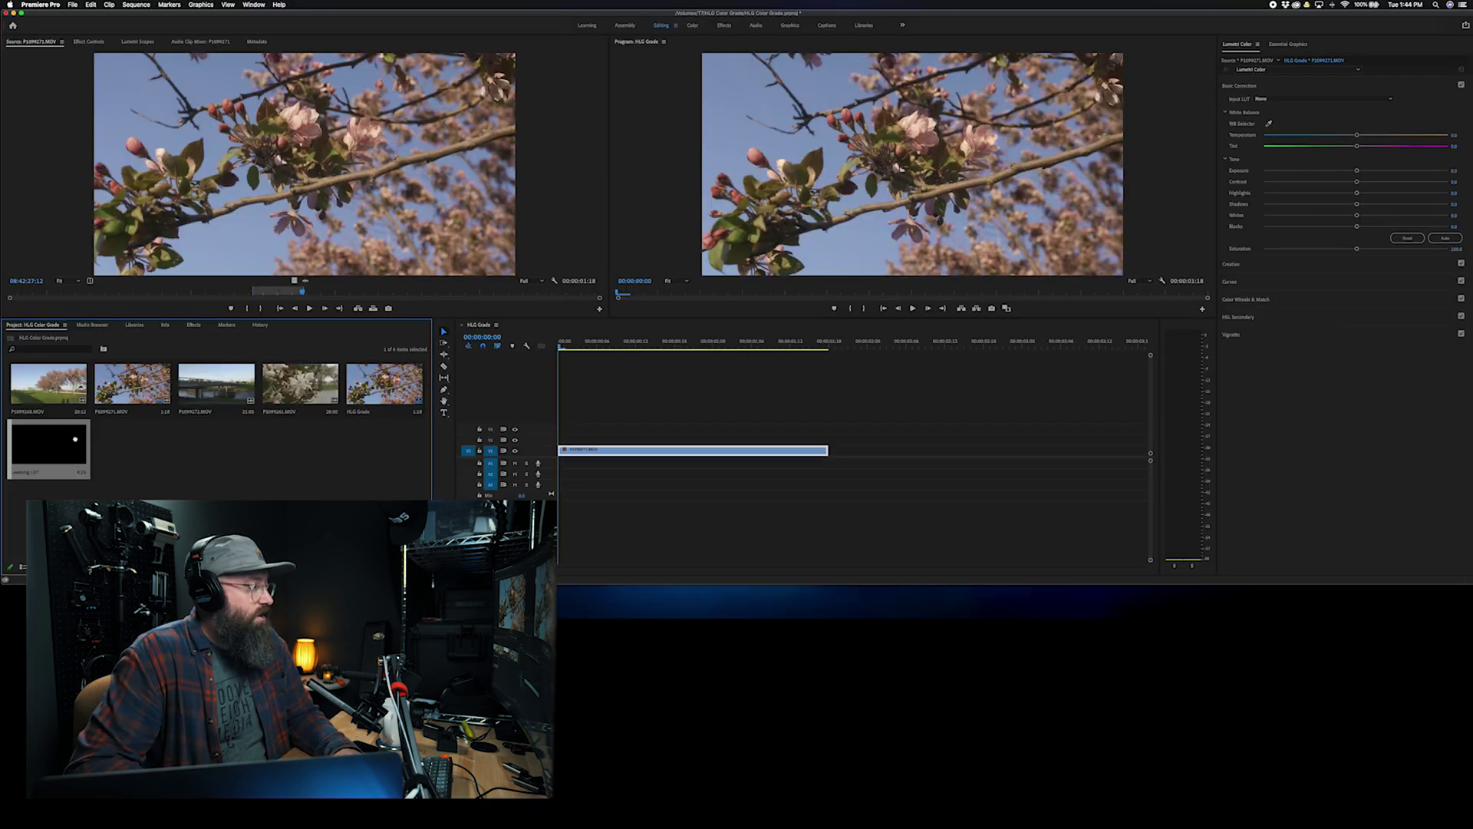
left_click_drag(48, 448, 571, 439)
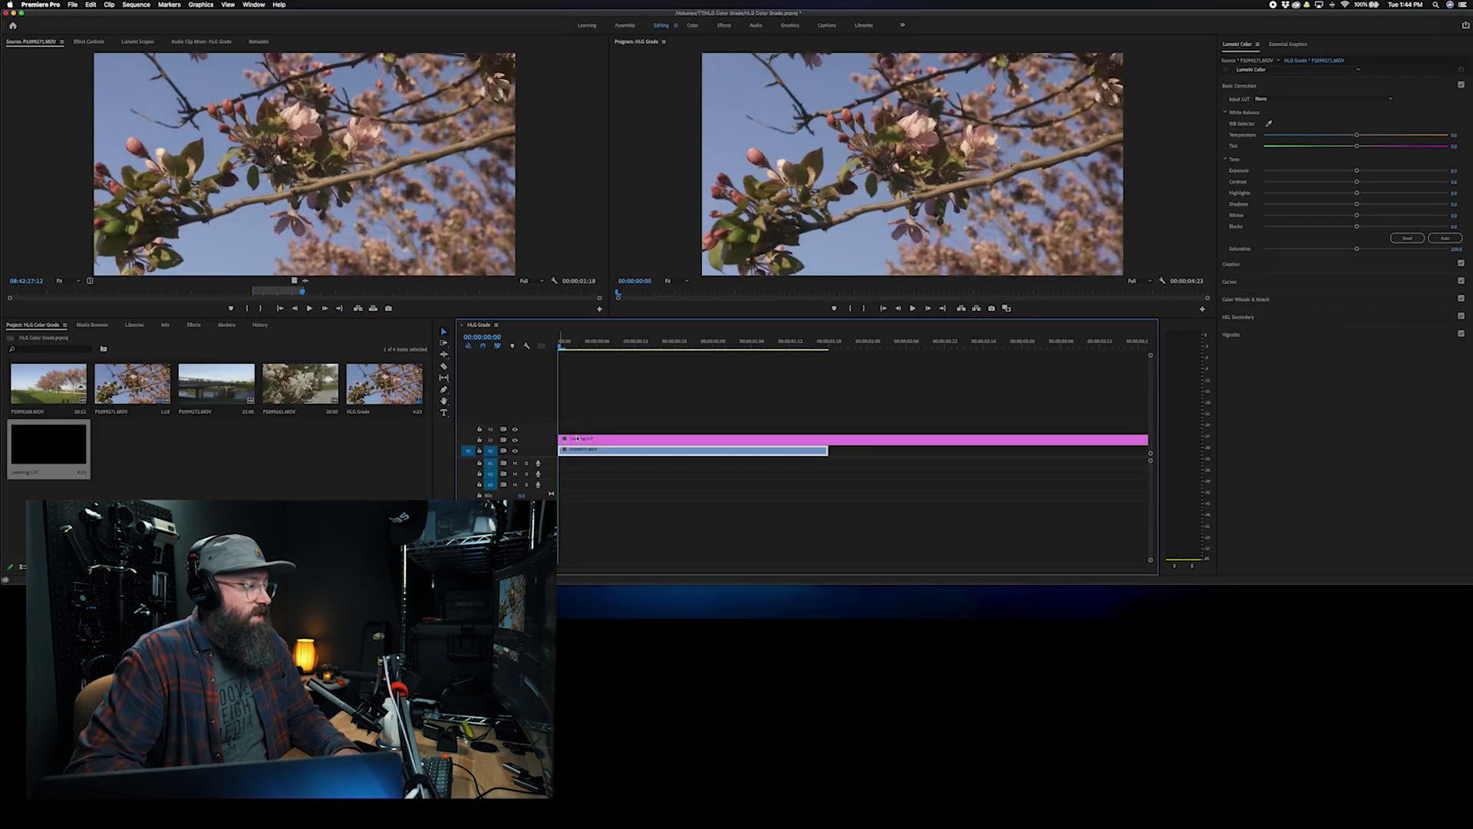
left_click(571, 345)
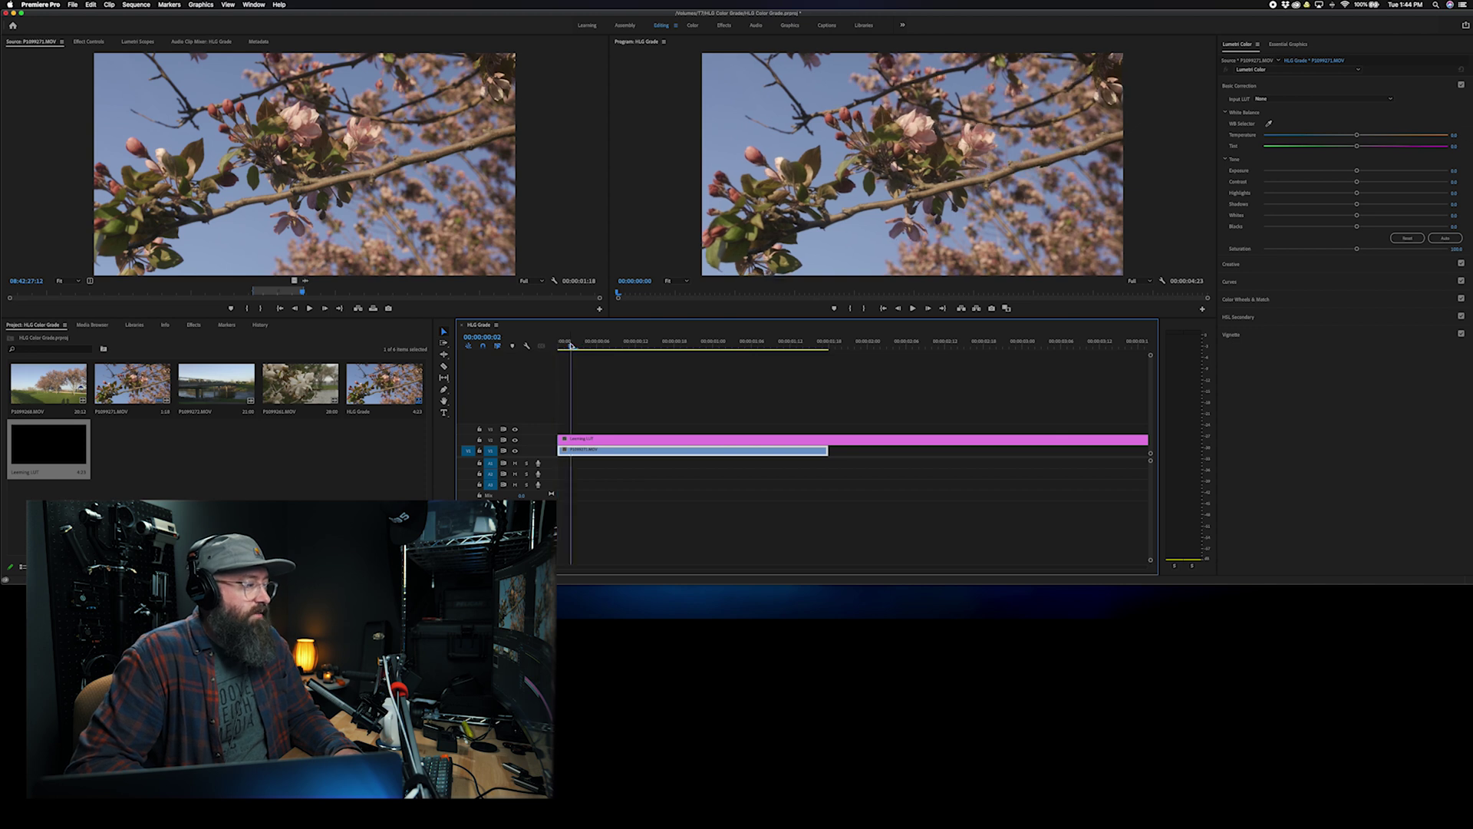
left_click(591, 445)
left_click(1386, 99)
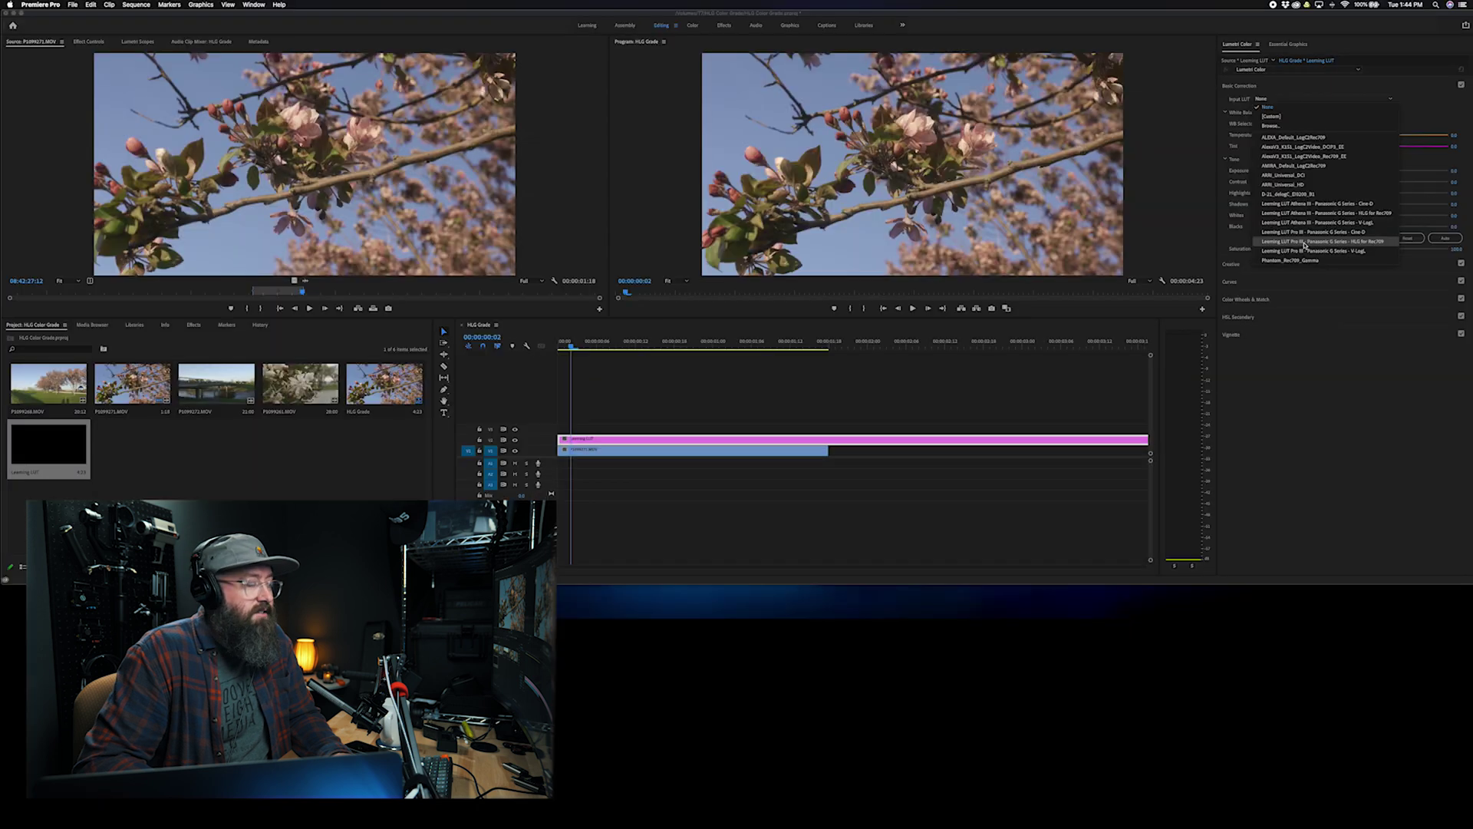
Step: Apply the Leeming LUT Pro III Panasonic G Series HLG for Rec709 input LUT, then show Lumetri Scopes
left_click(1298, 242)
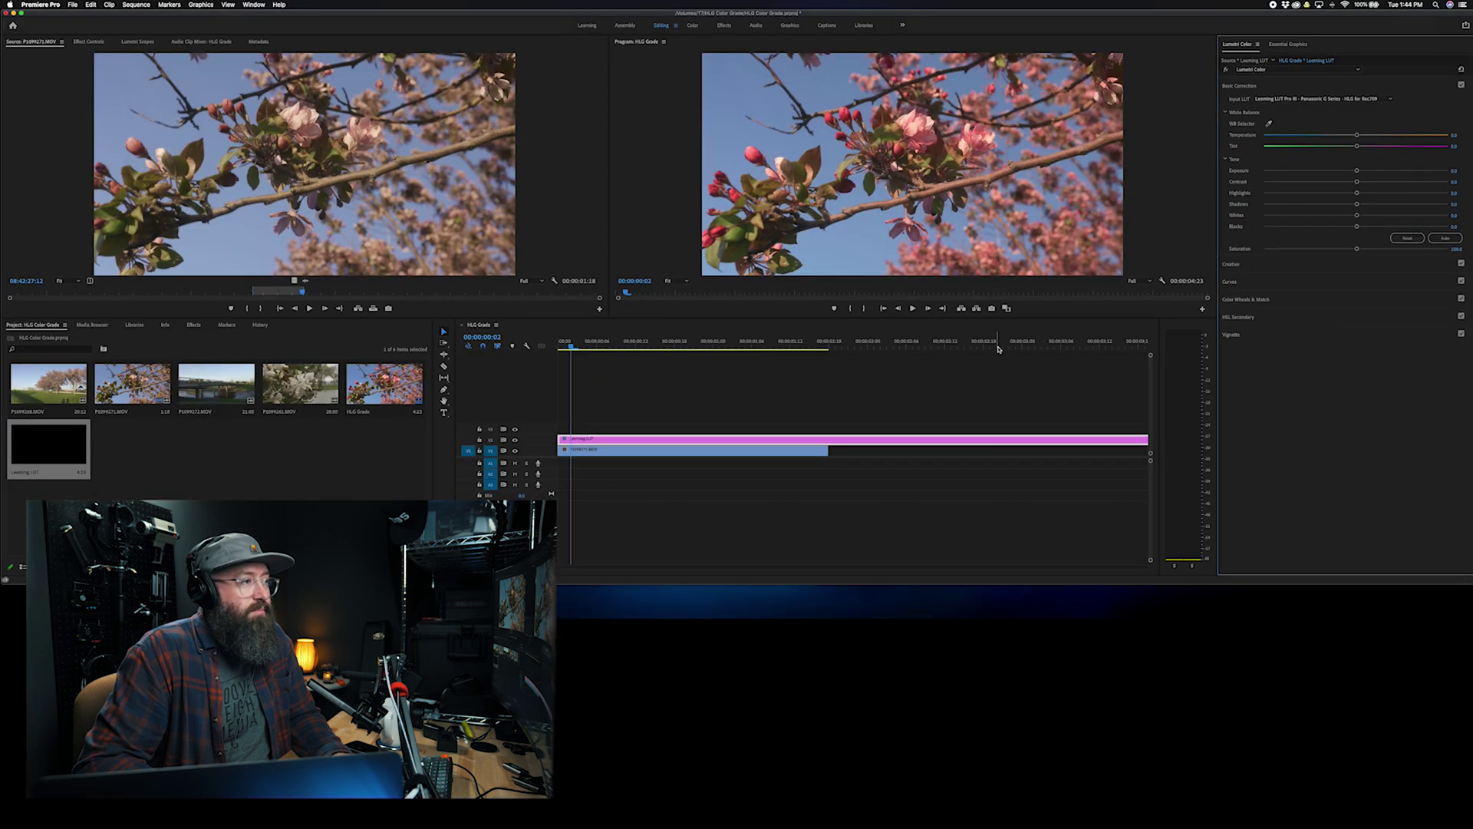
left_click(556, 352)
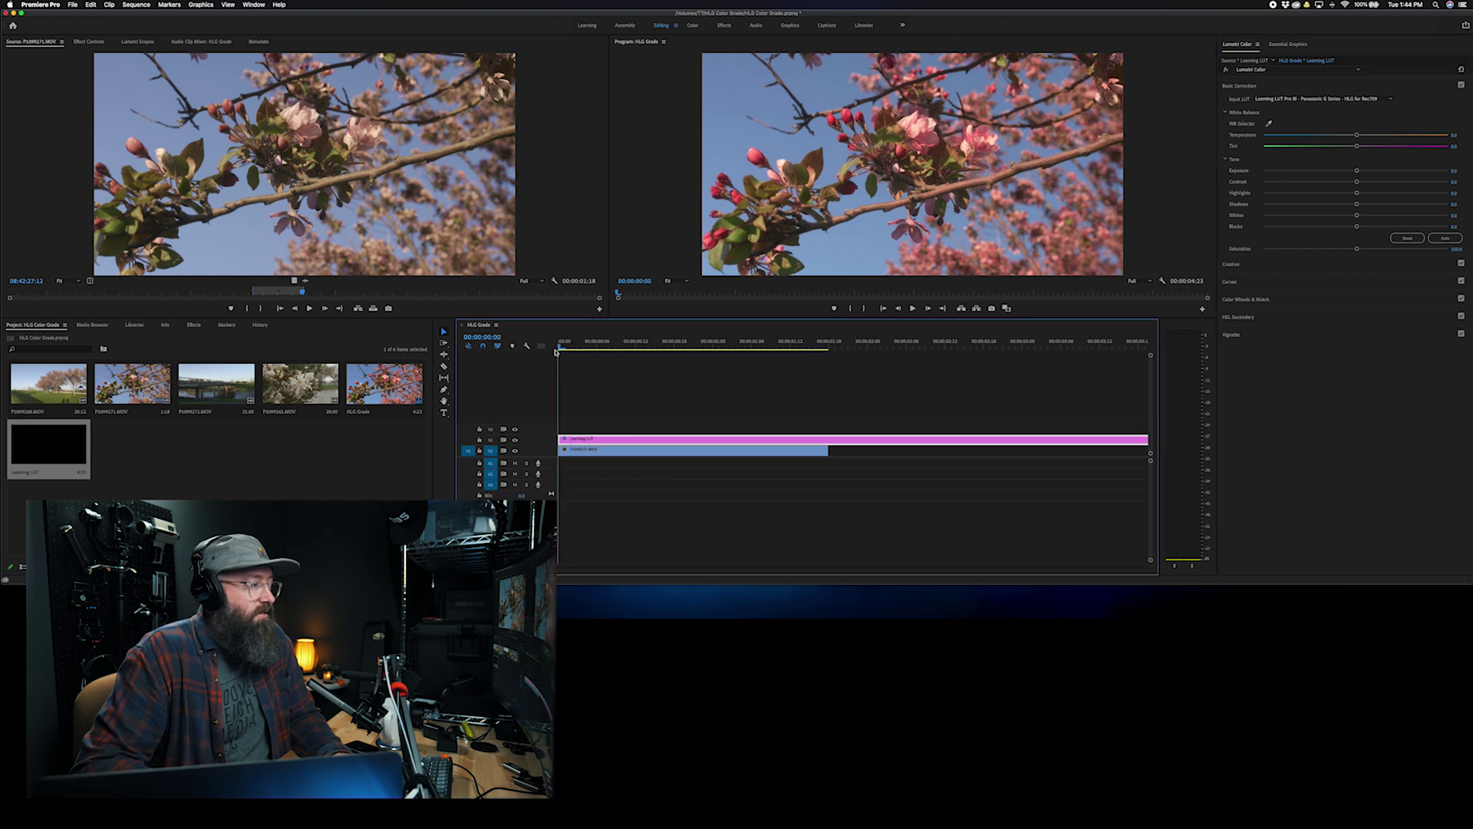
left_click(137, 41)
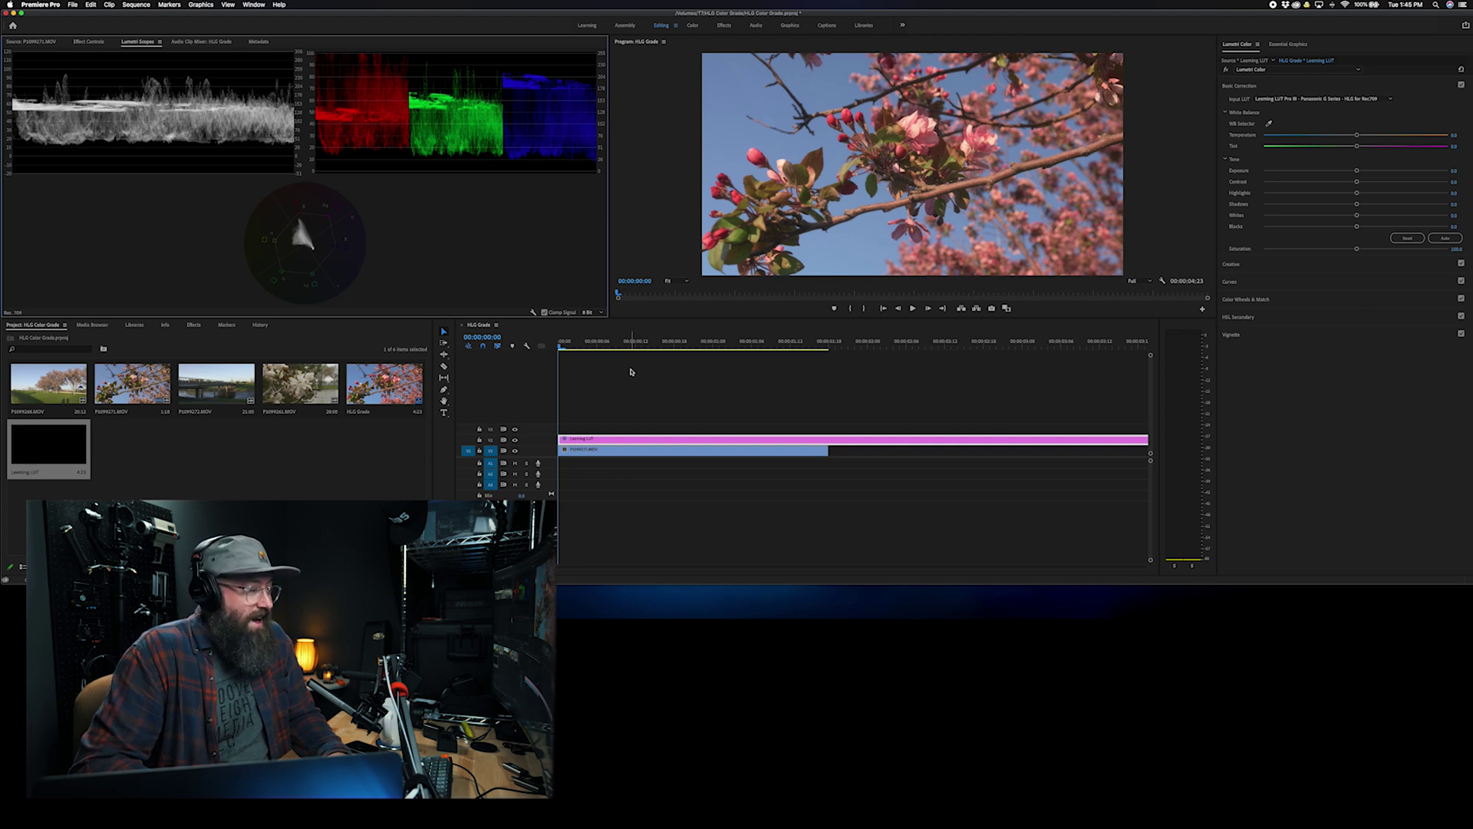
Step: Cut the Leeming LUT layer at the blossom clip's end, delete the remainder, and check both clips' LUTs
key("c")
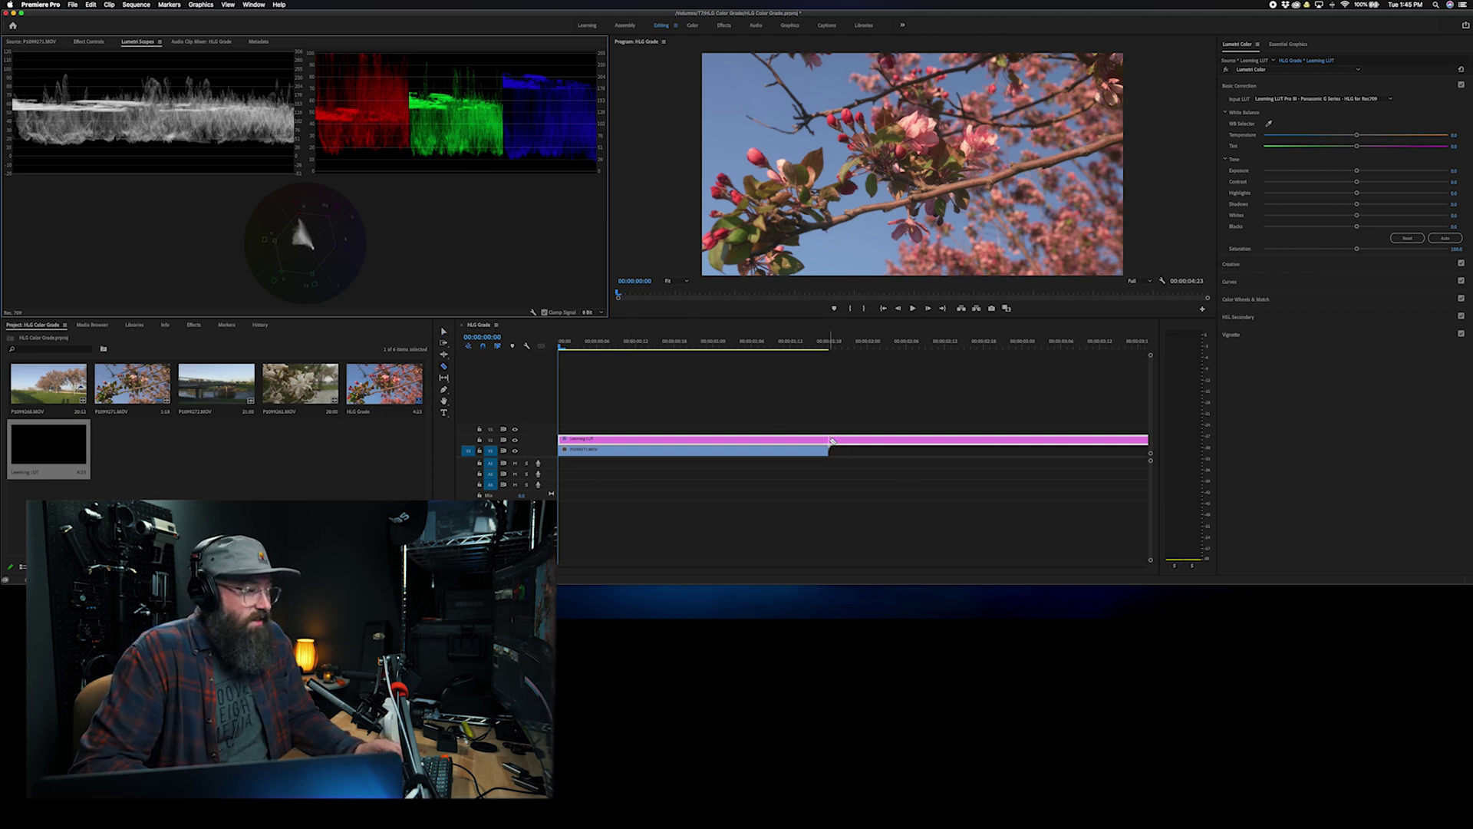
left_click(833, 441)
key("v")
left_click(848, 440)
key("Delete")
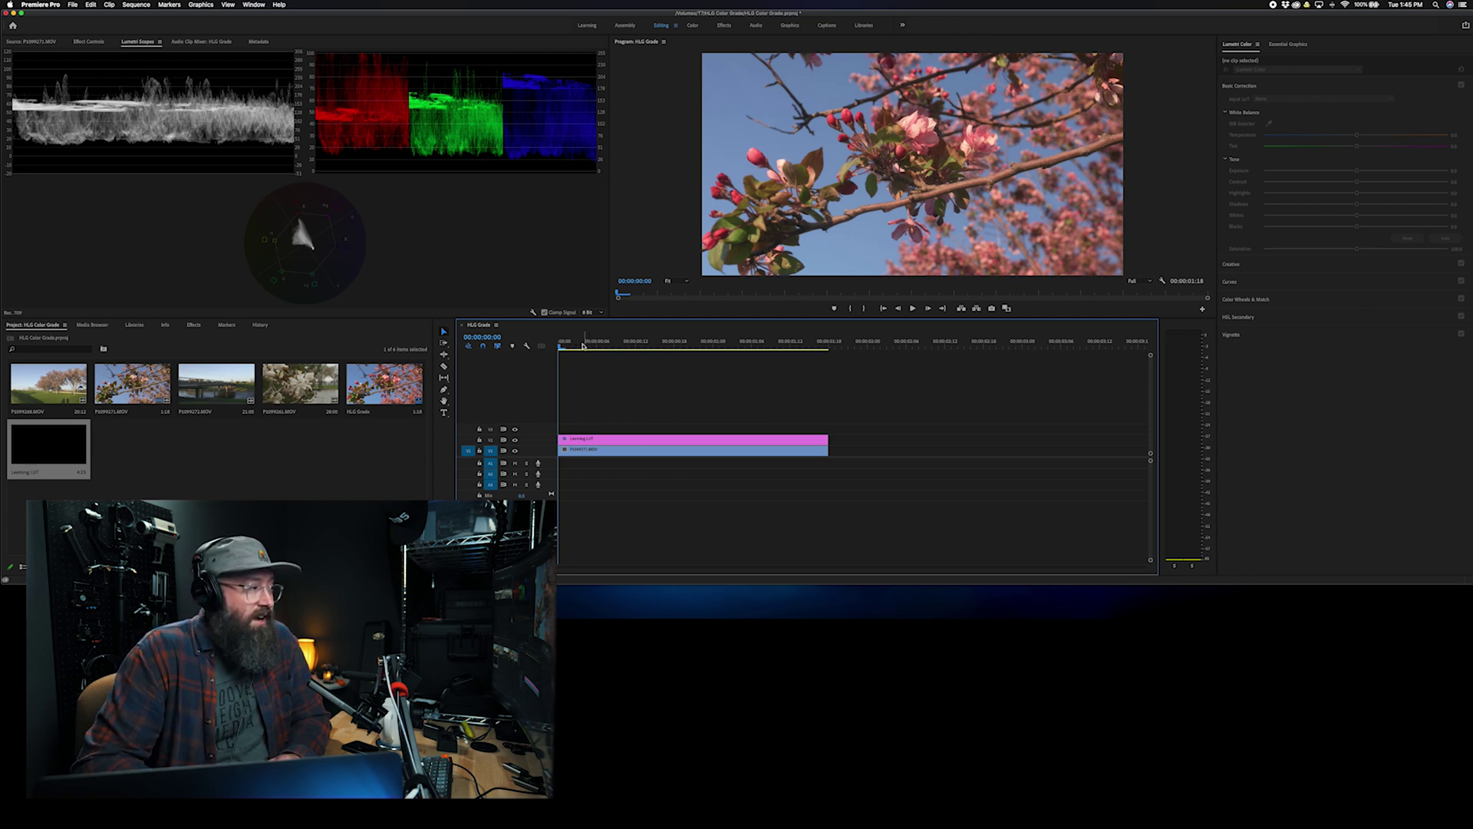
left_click(596, 451)
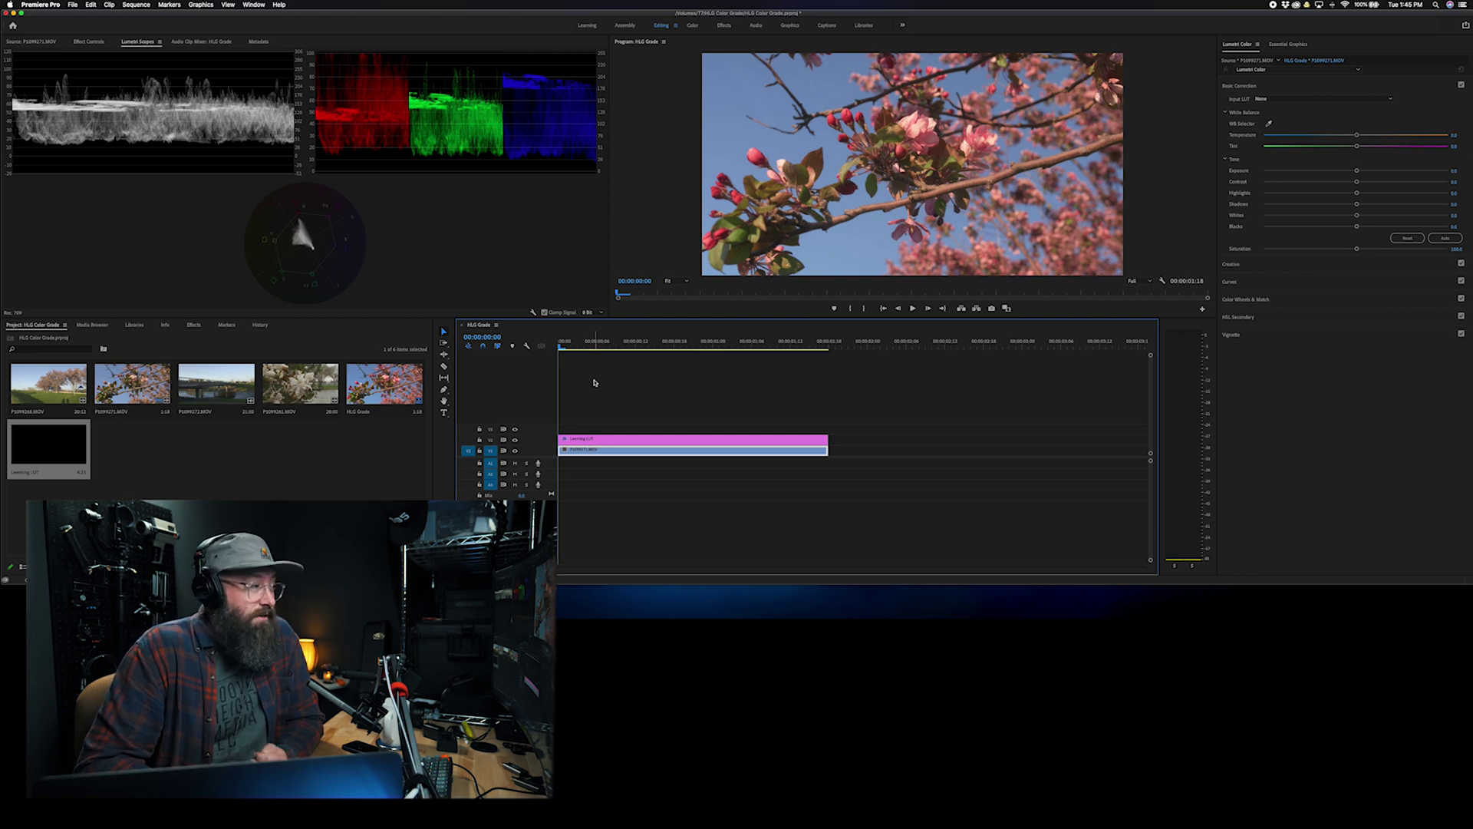
left_click(581, 440)
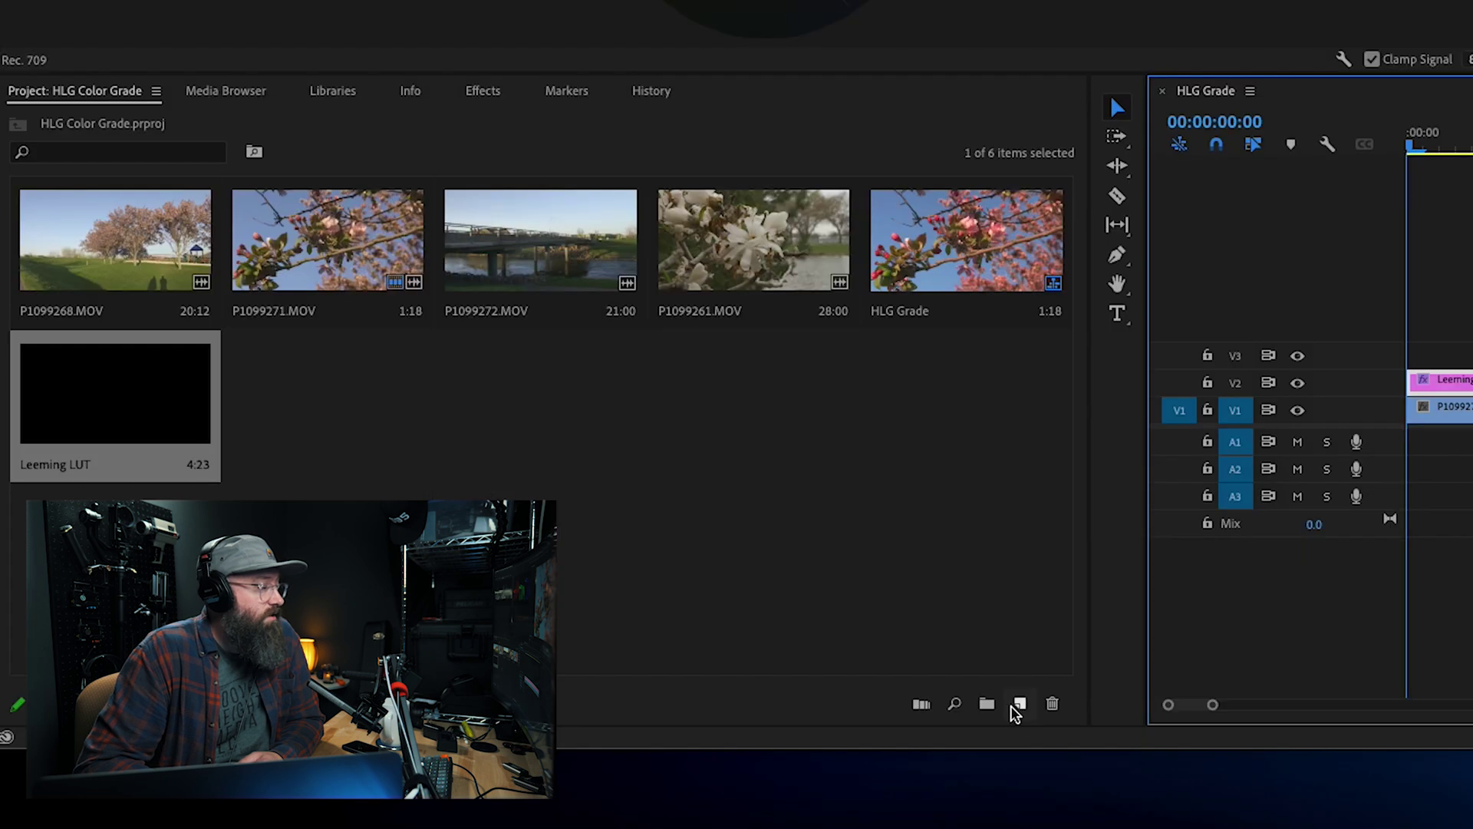
Step: Create a new adjustment layer named 'Grade'
left_click(405, 568)
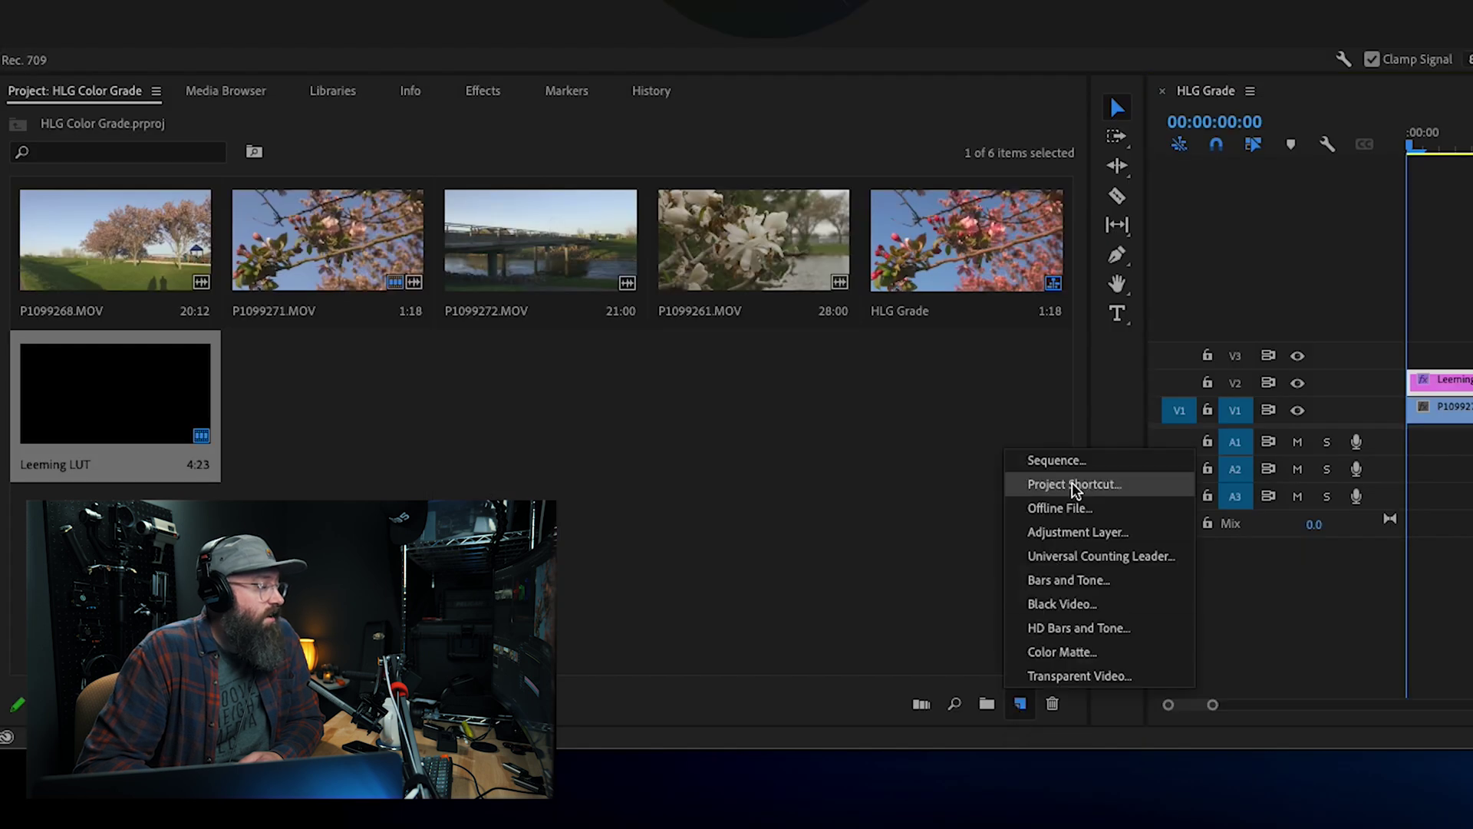
left_click(1064, 532)
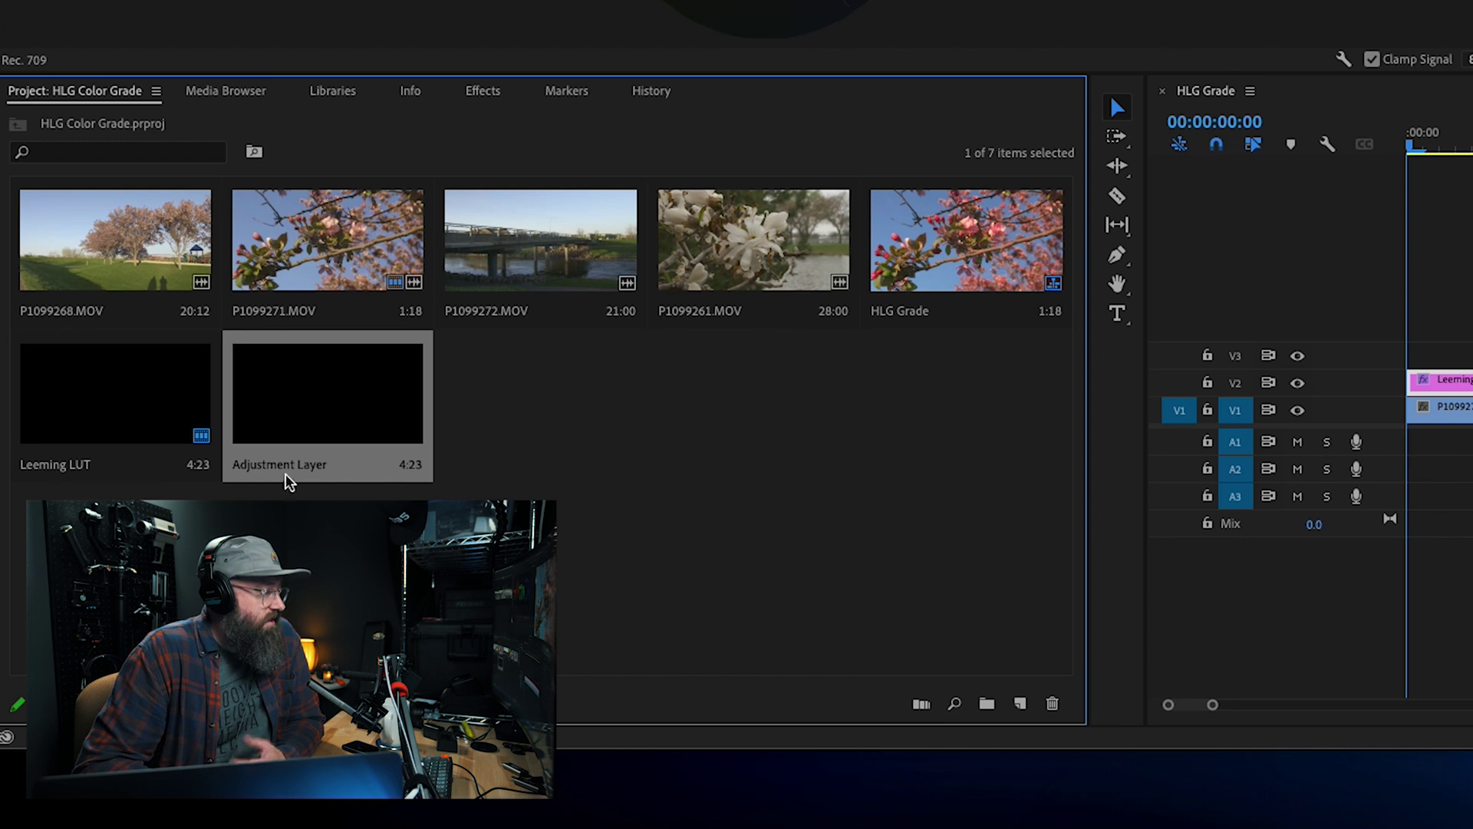
left_click(286, 476)
type("G")
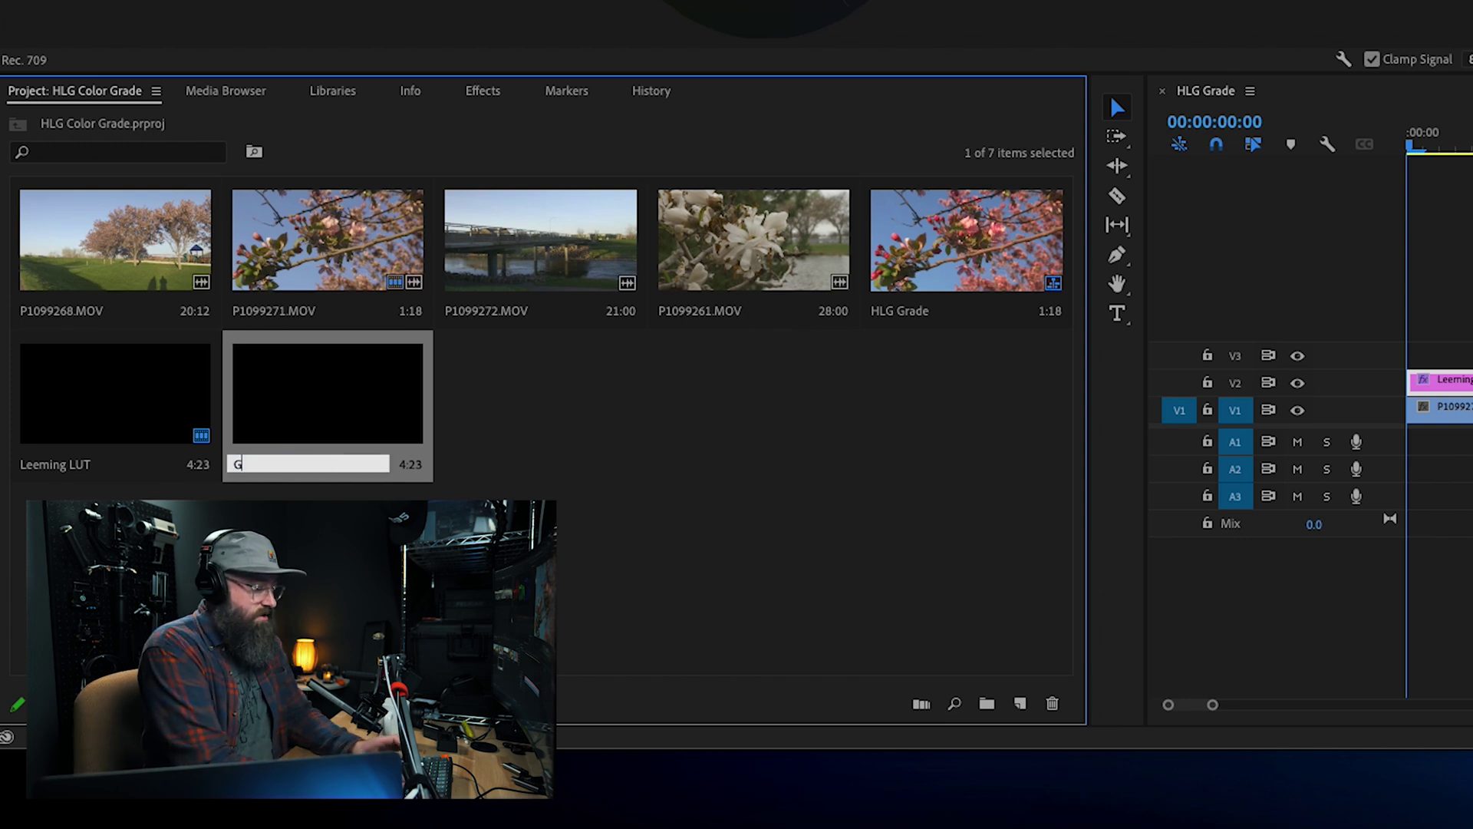
type("rade")
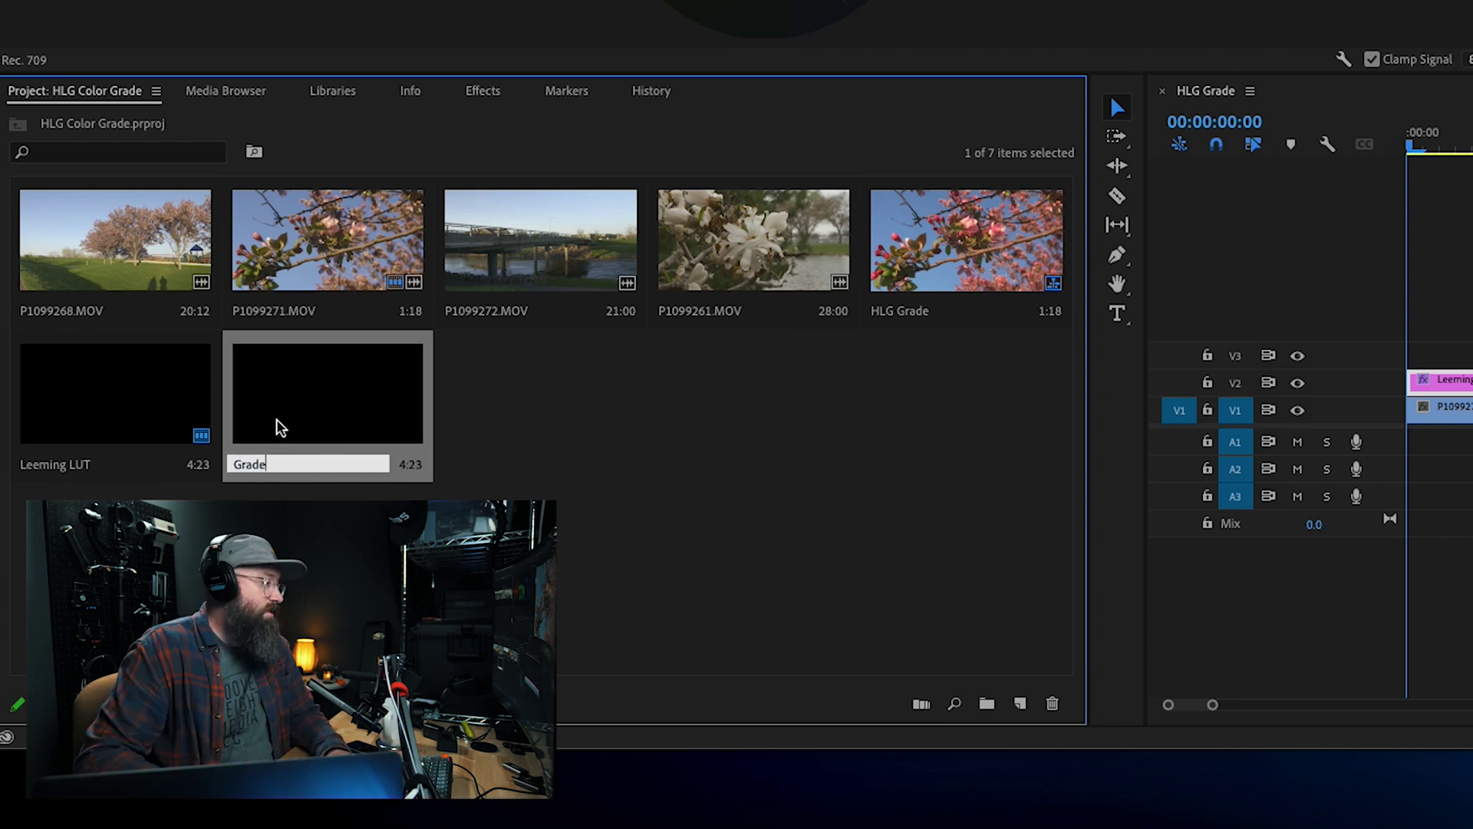
left_click(476, 385)
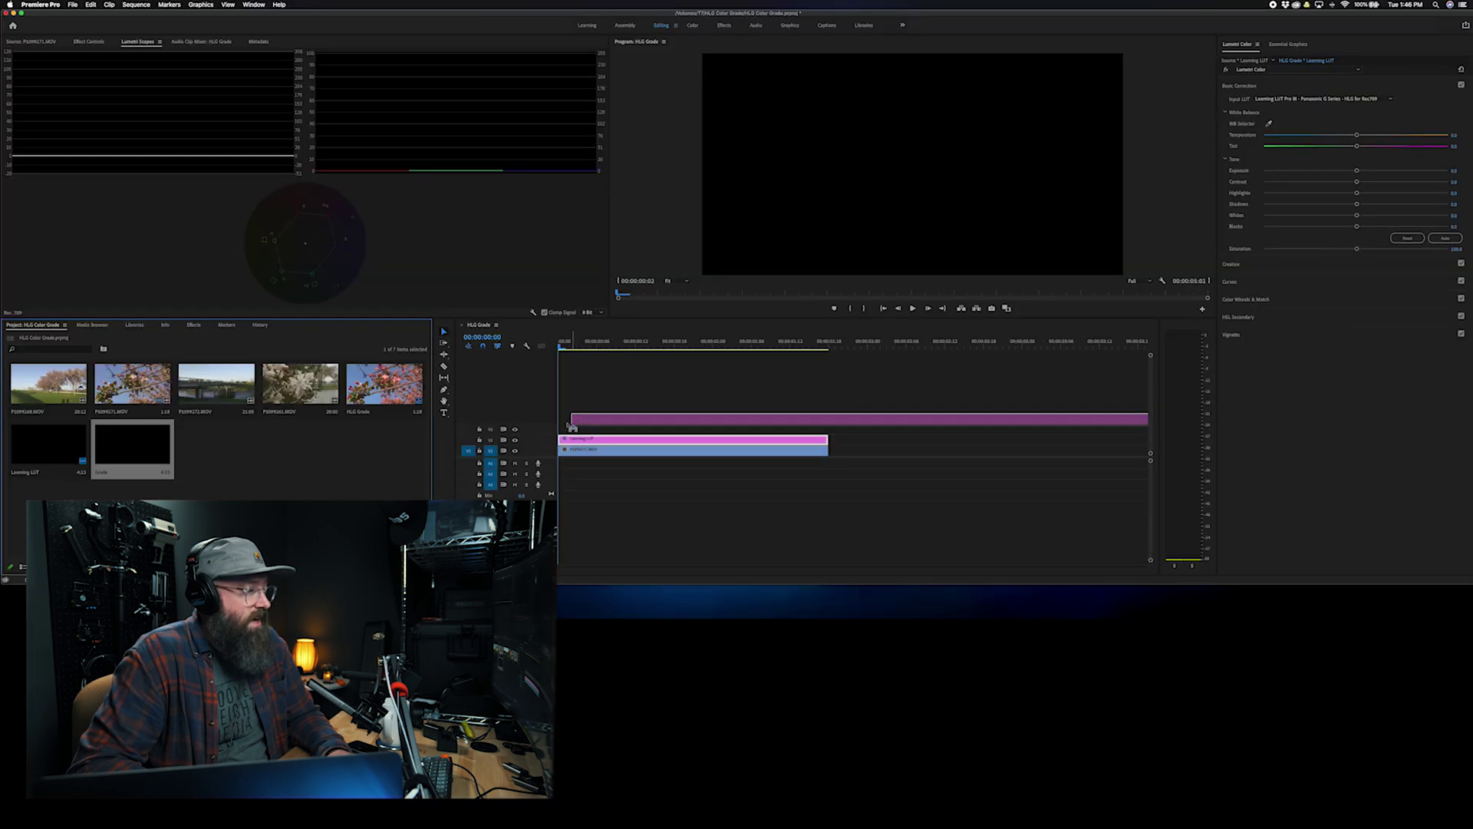
Step: Place the Grade layer on V3 and trim it to end with the blossom clip
left_click_drag(572, 426, 572, 429)
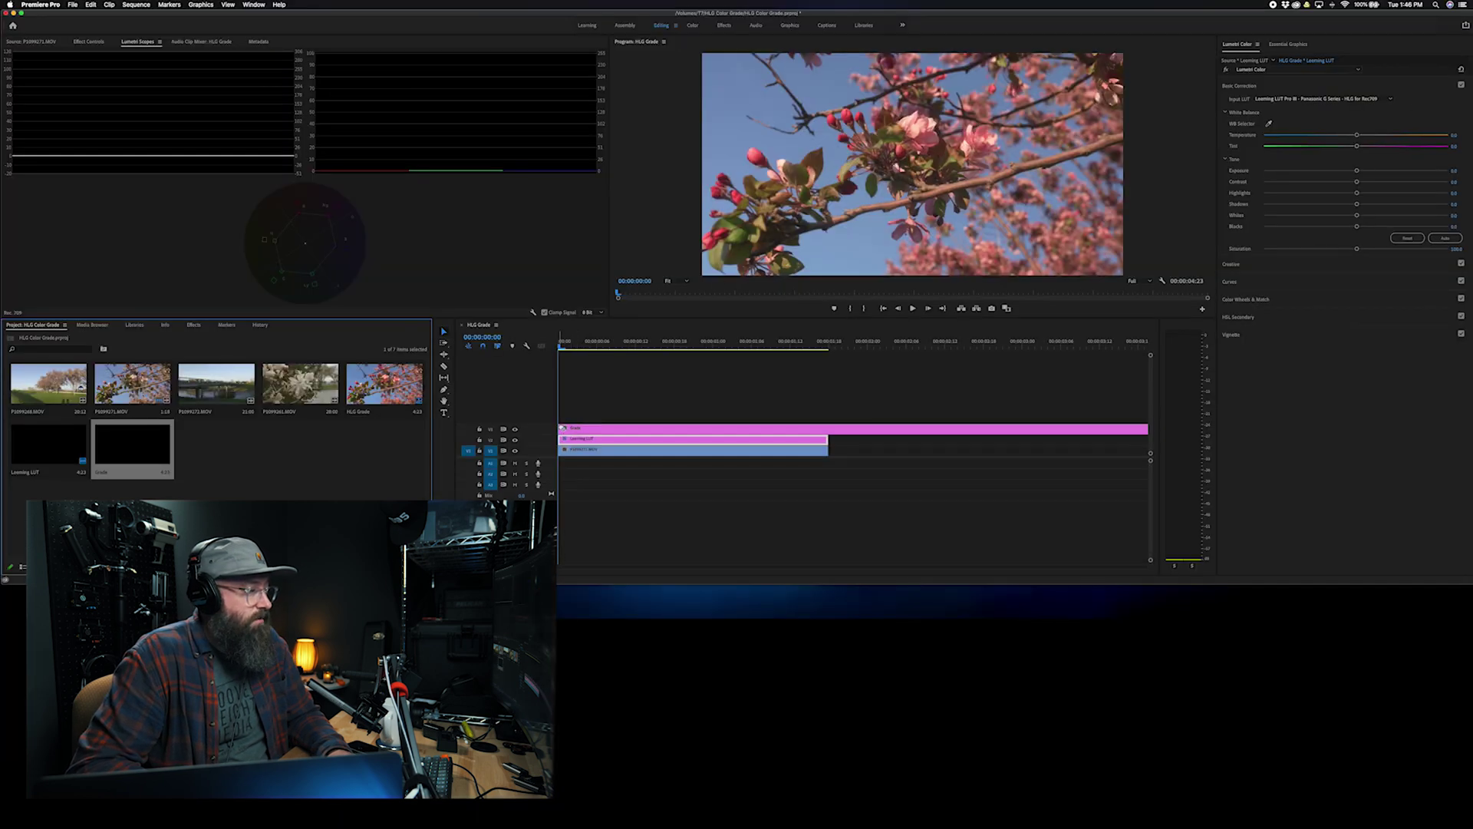
left_click(828, 430)
key("v")
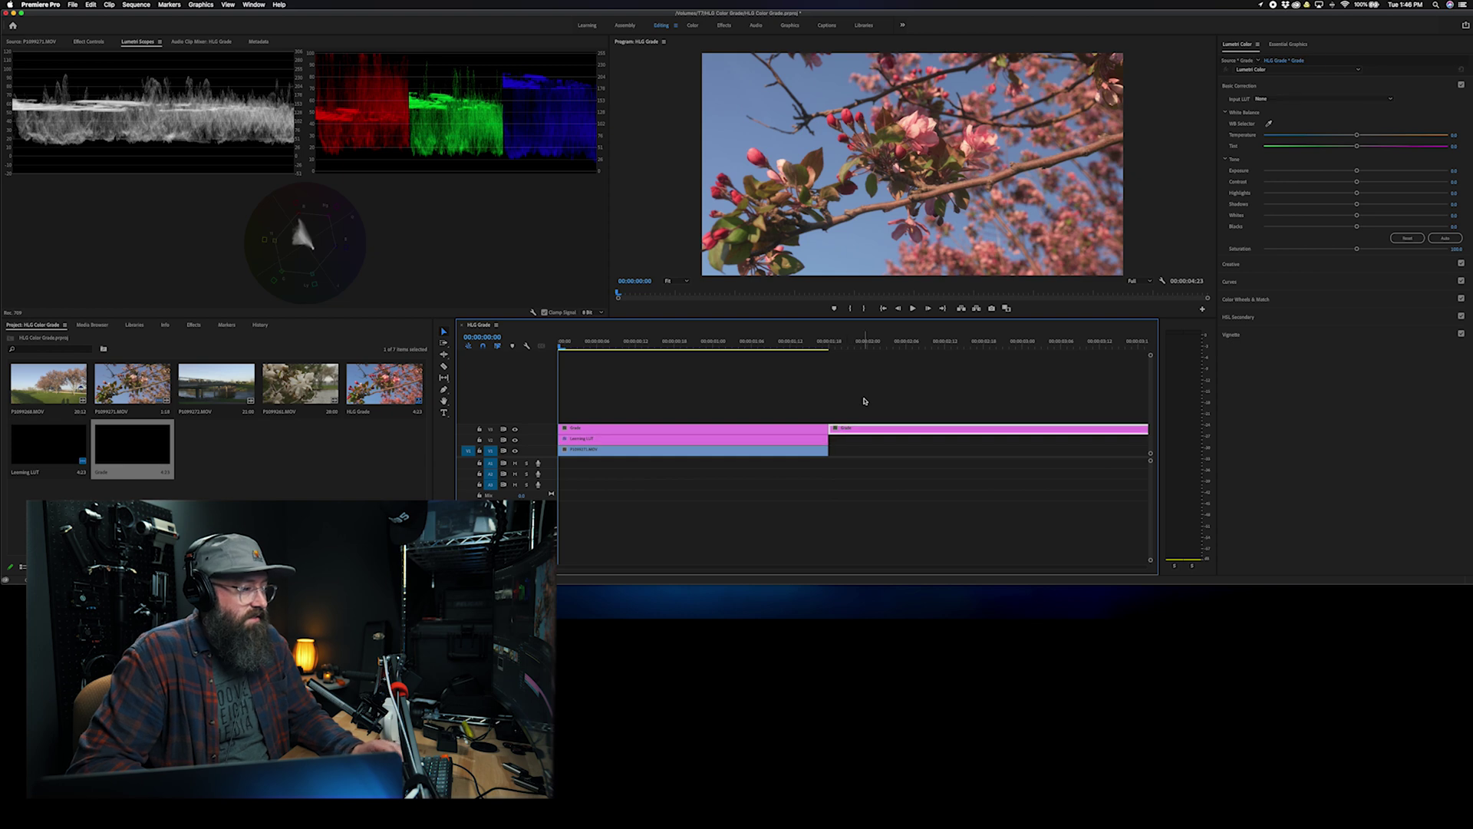
key("Delete")
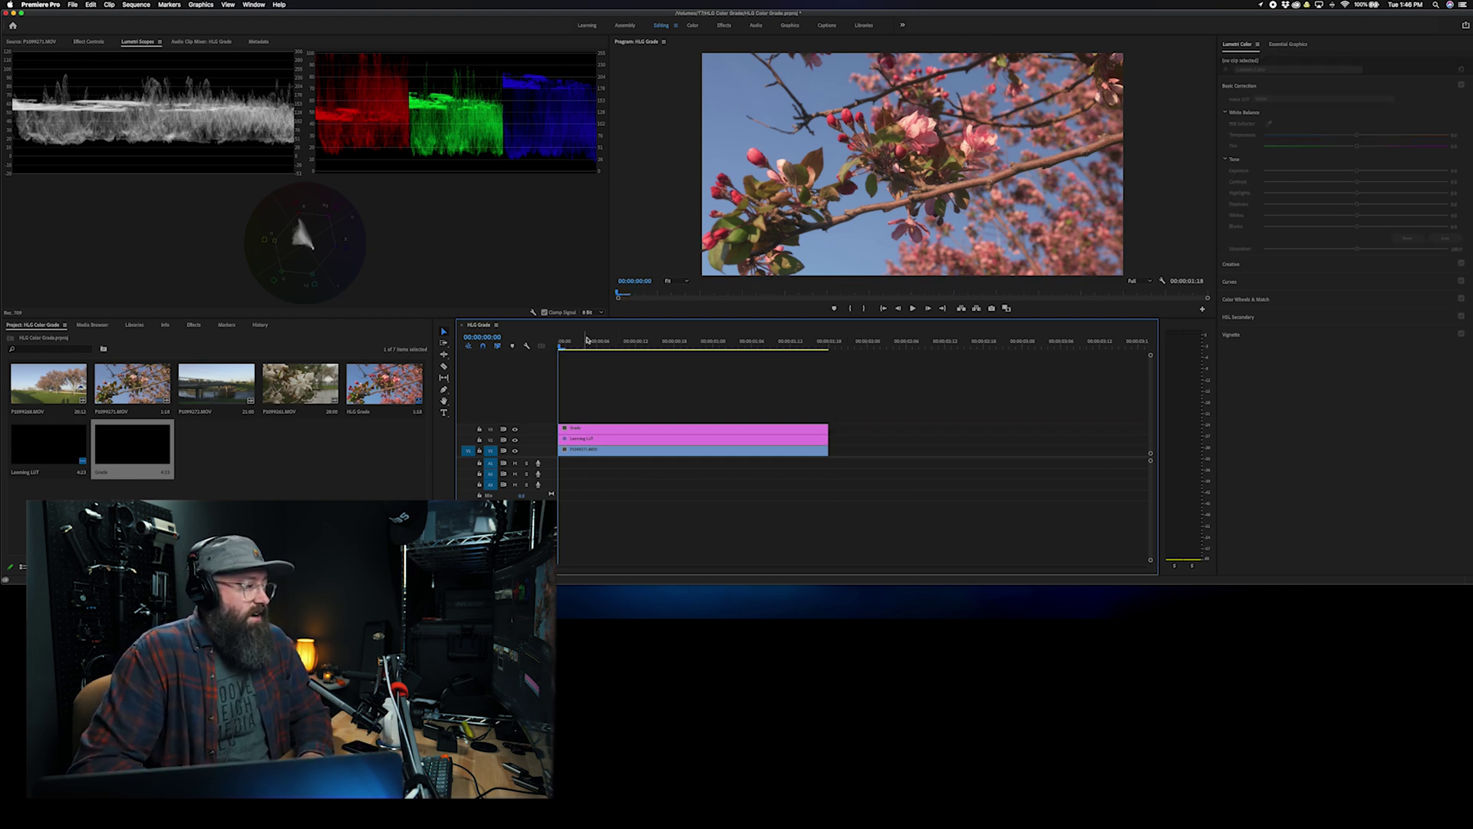
left_click(586, 432)
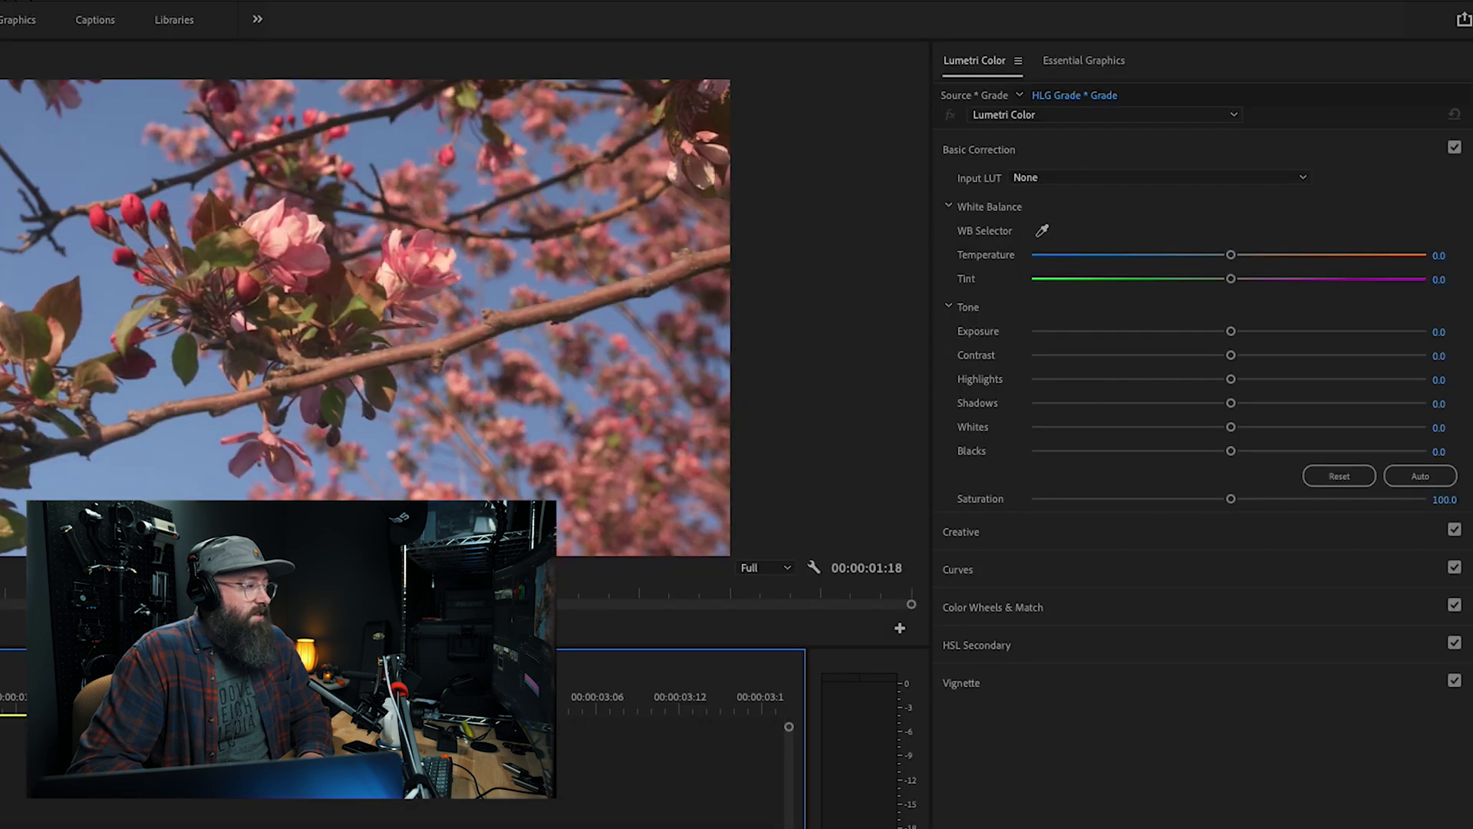
Step: Apply the CH YouTube Punch creative look to the Grade layer in Lumetri Color
left_click(1029, 537)
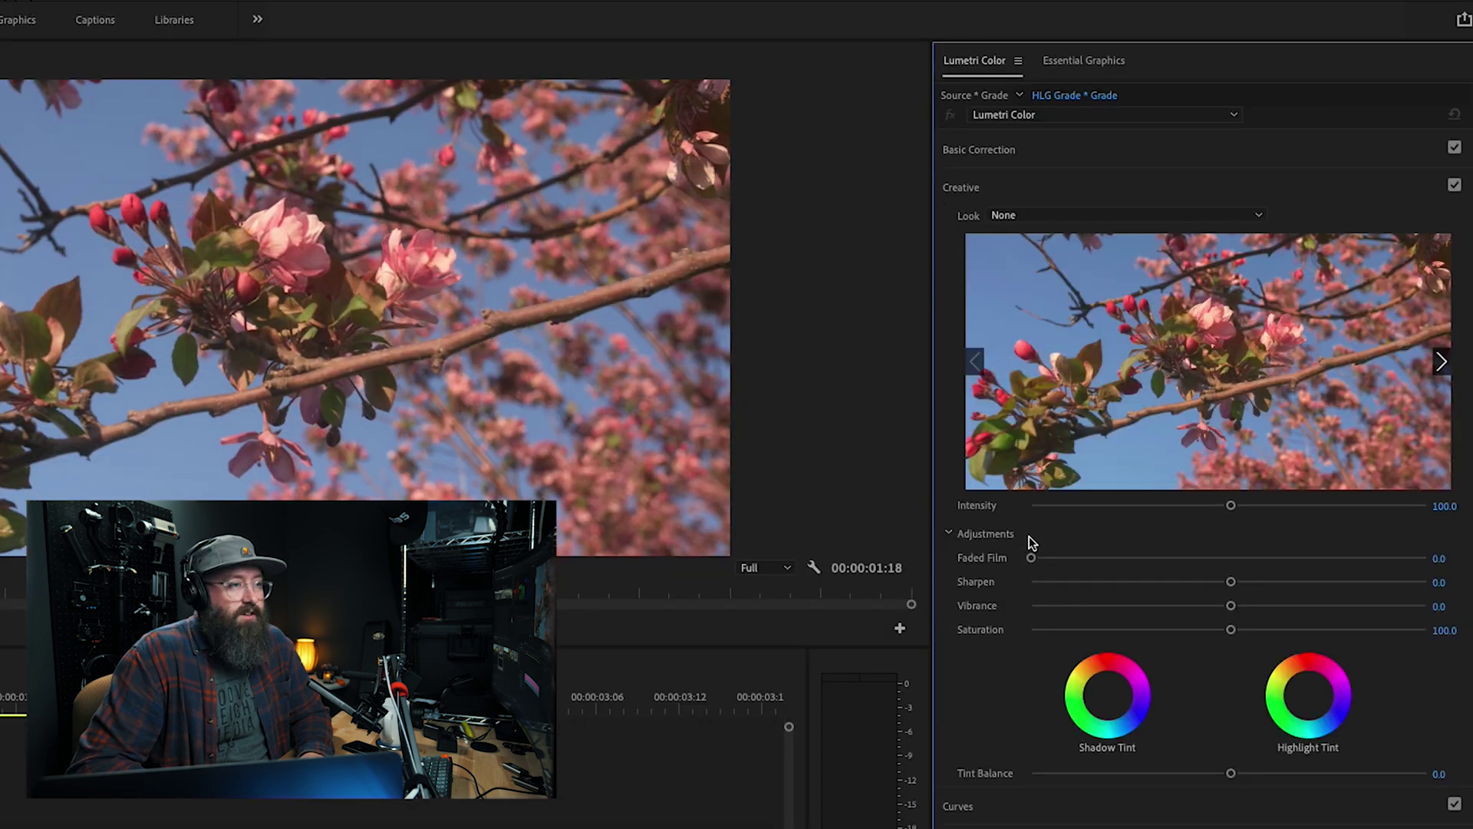
left_click(1257, 216)
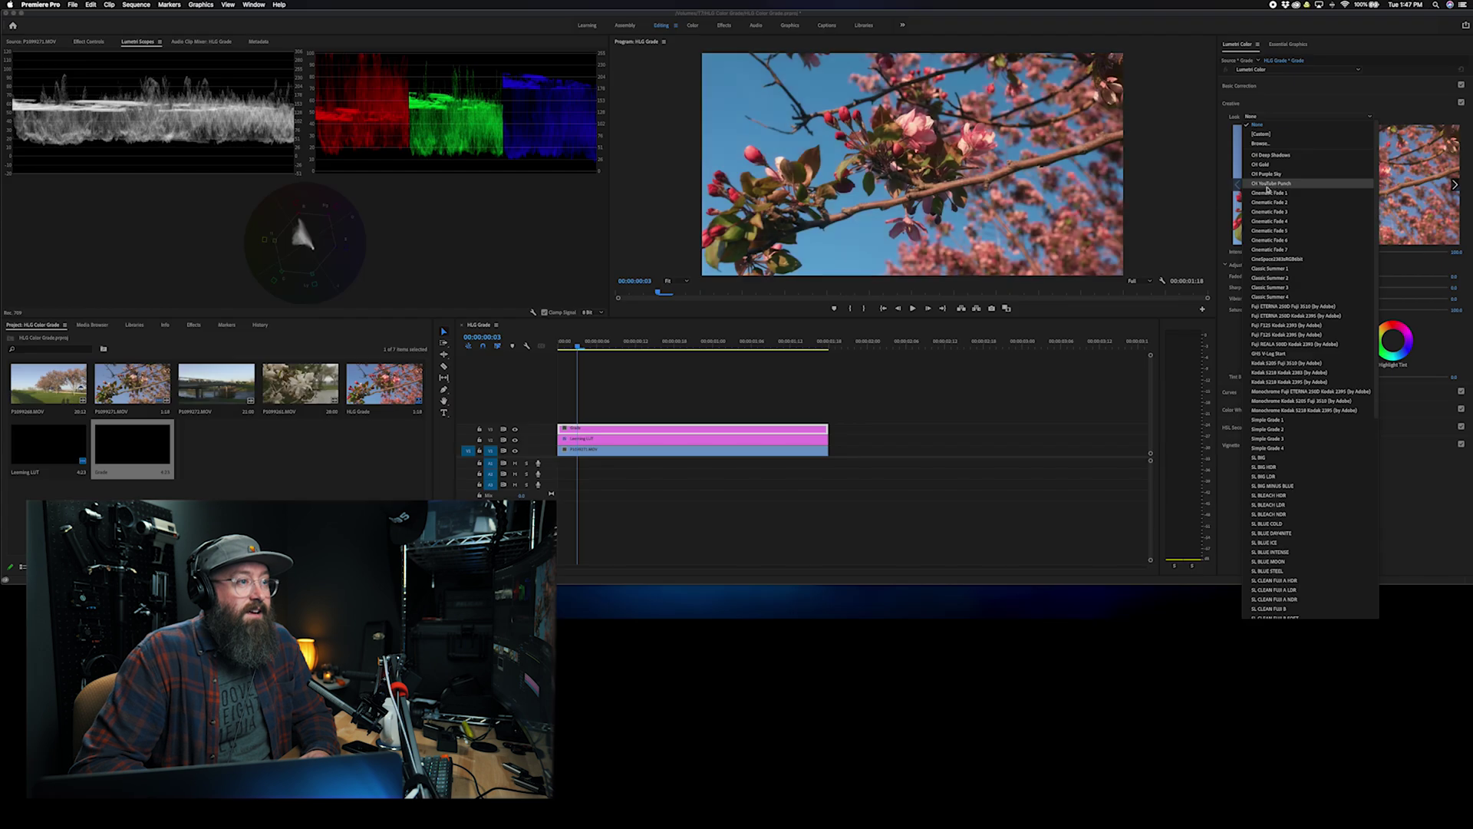
left_click(1048, 359)
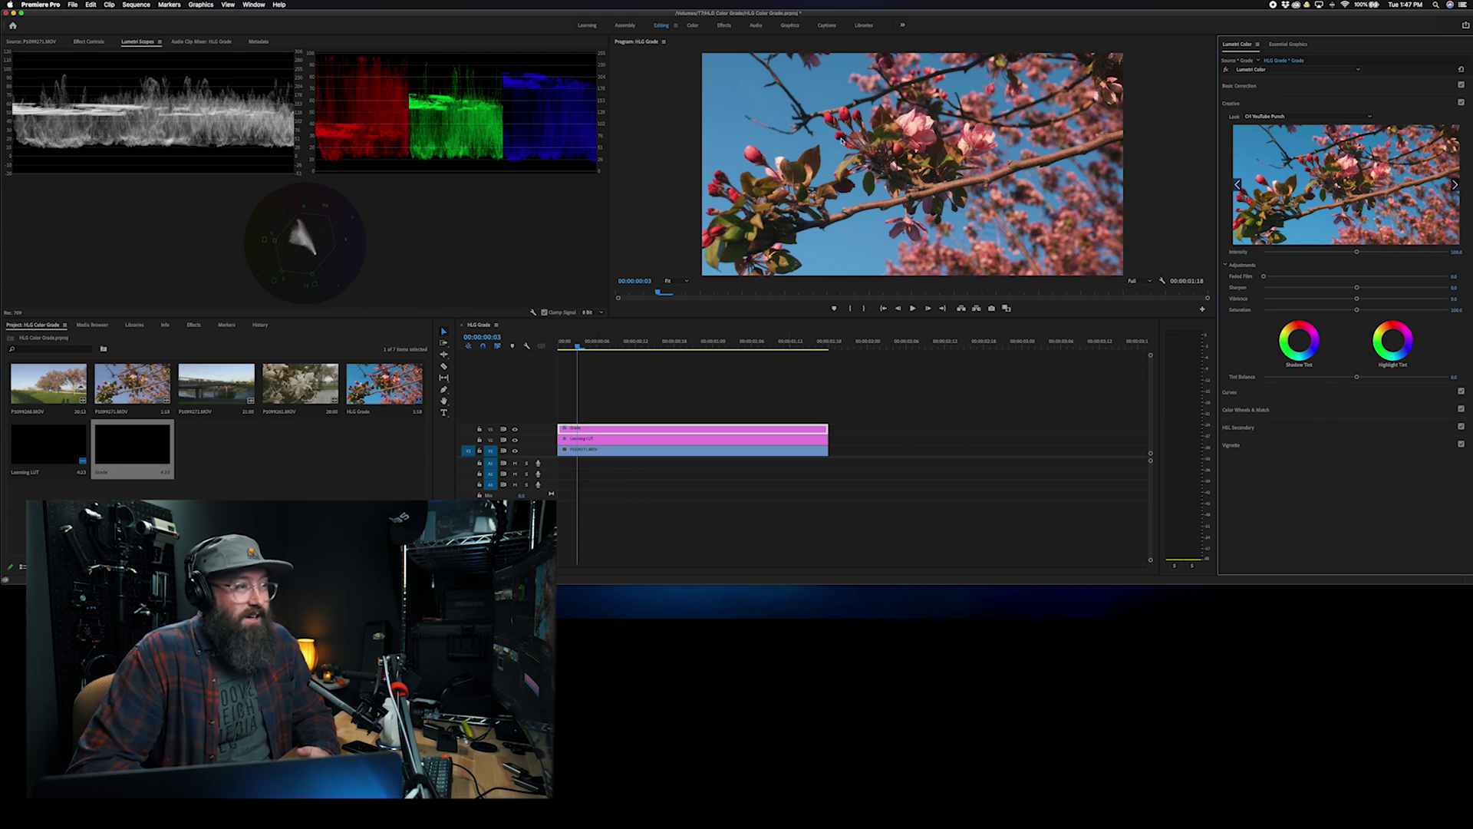
left_click(628, 387)
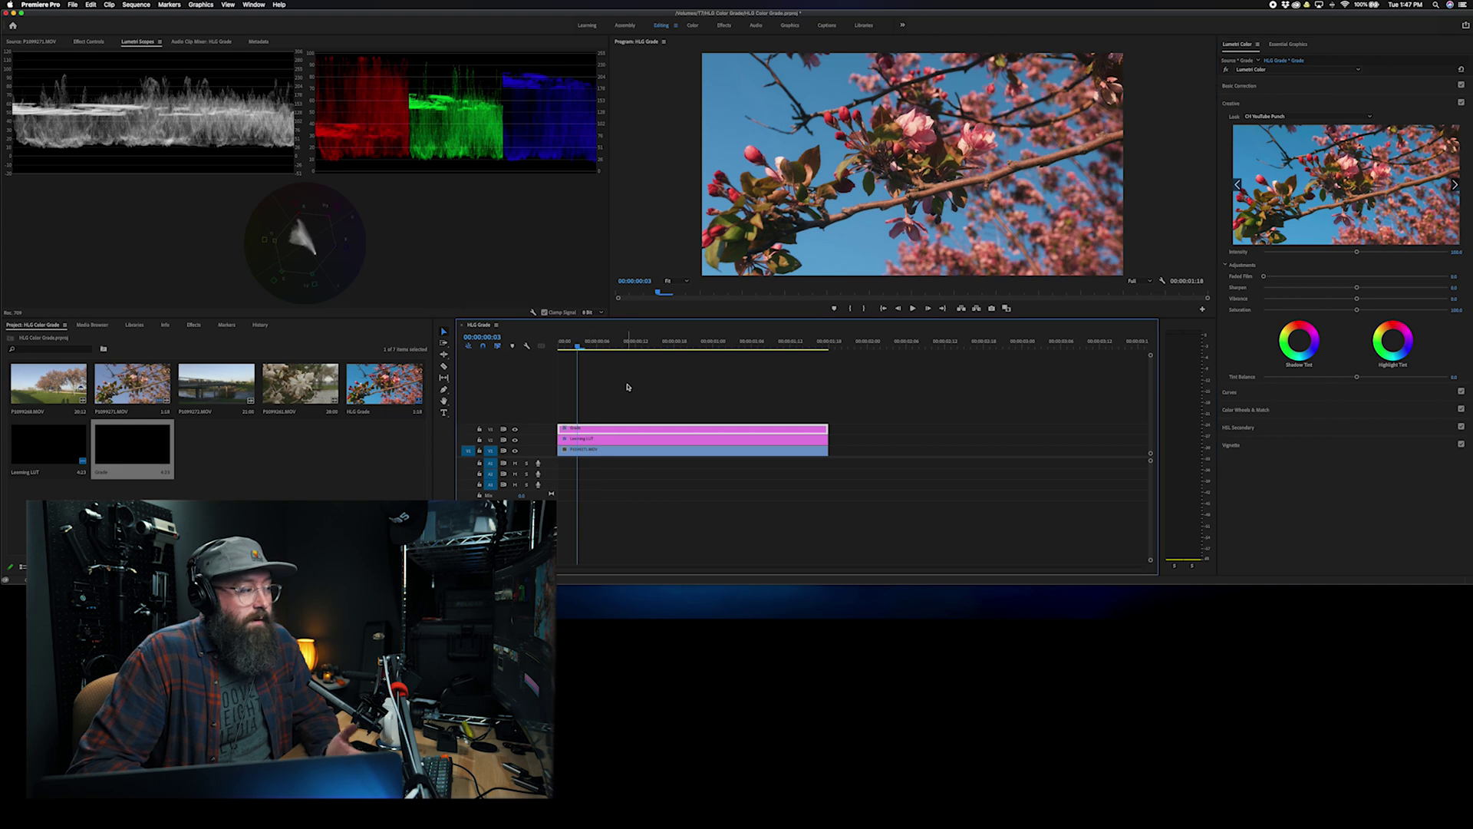
left_click(590, 441)
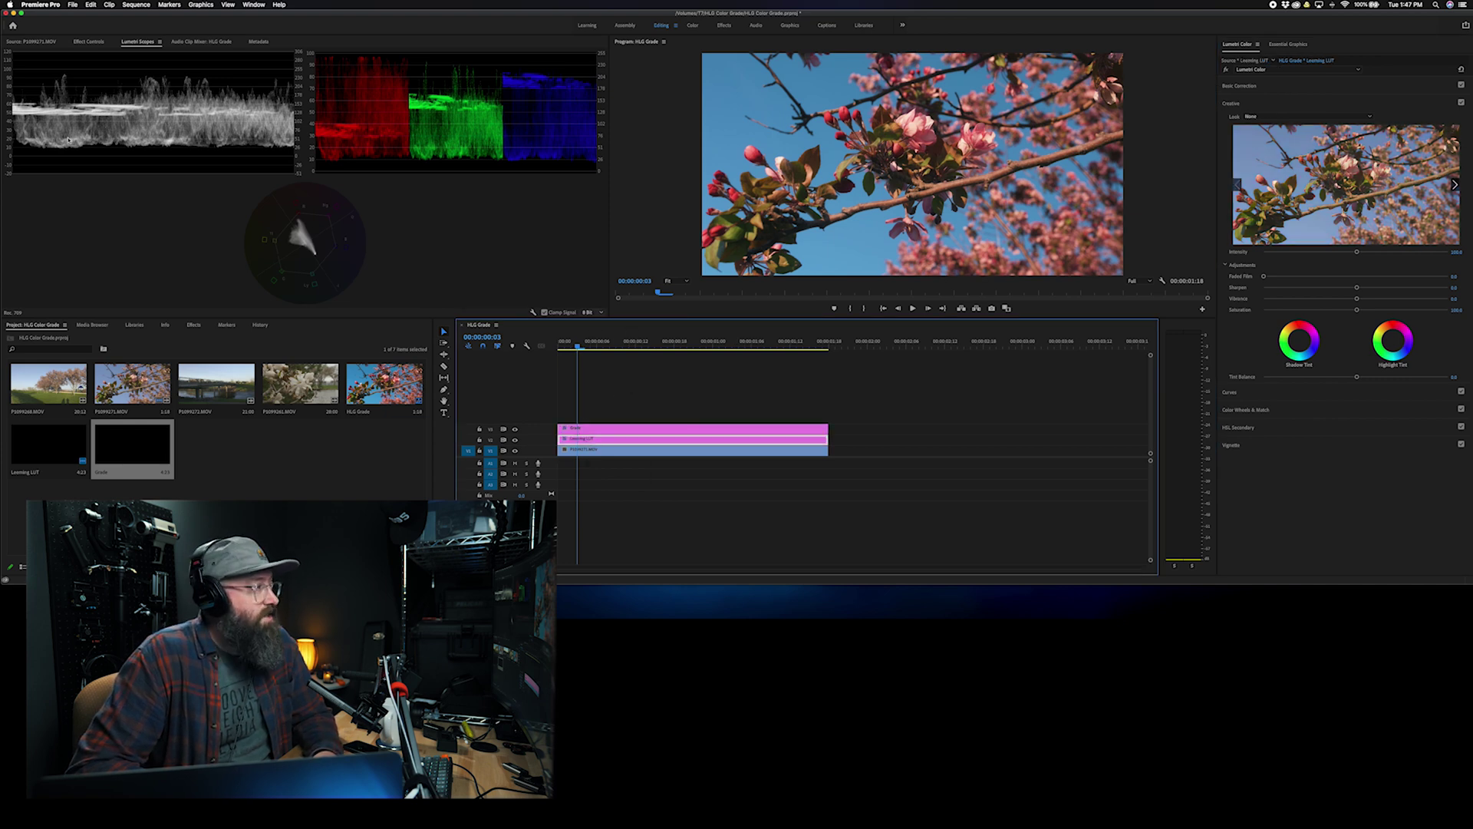
Step: In Basic Correction, raise Exposure to about 0.1, pull Blacks to about -28, and lift Whites slightly
left_click(1239, 85)
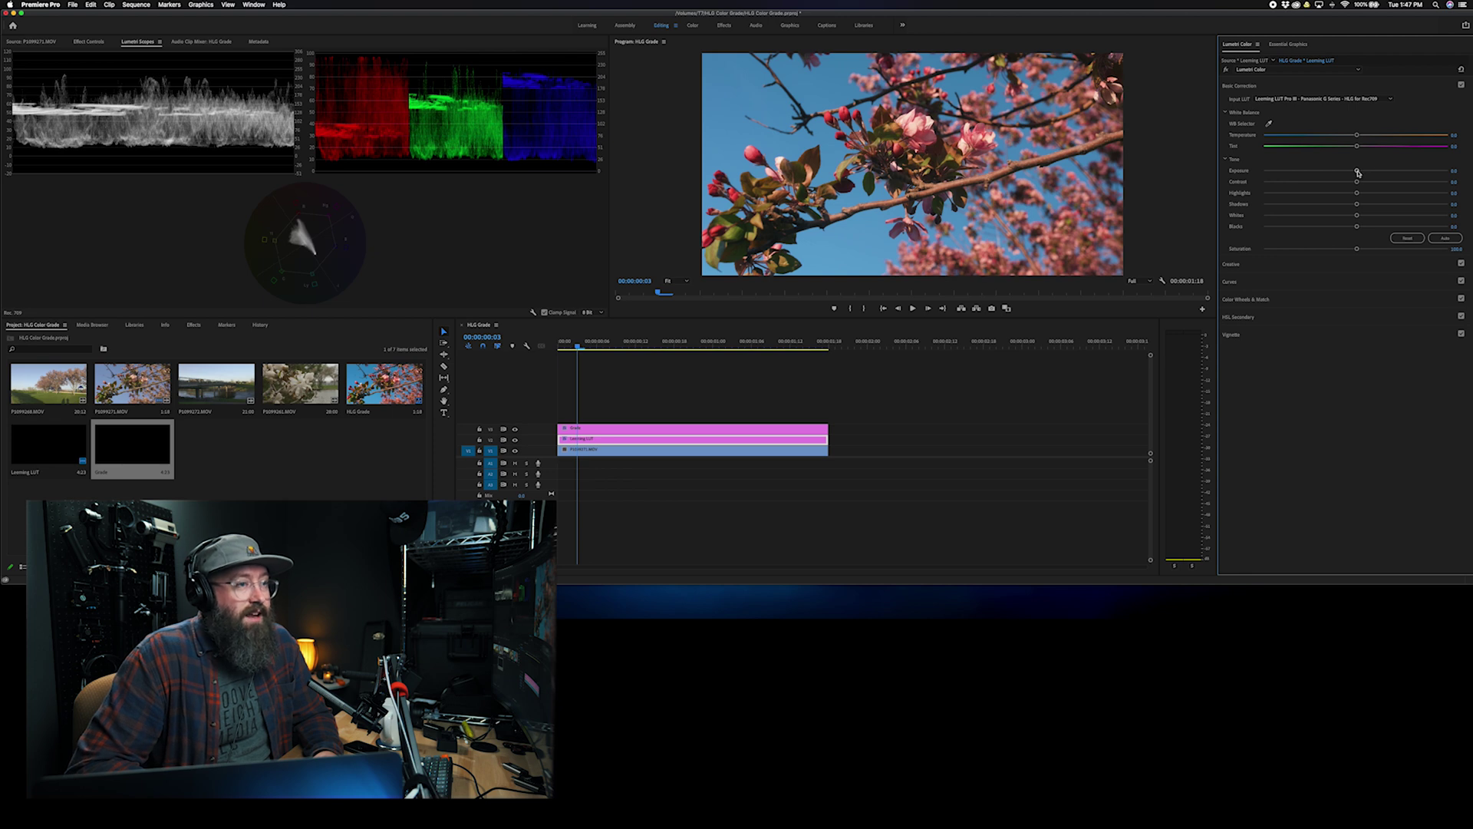
left_click_drag(1357, 173, 1359, 173)
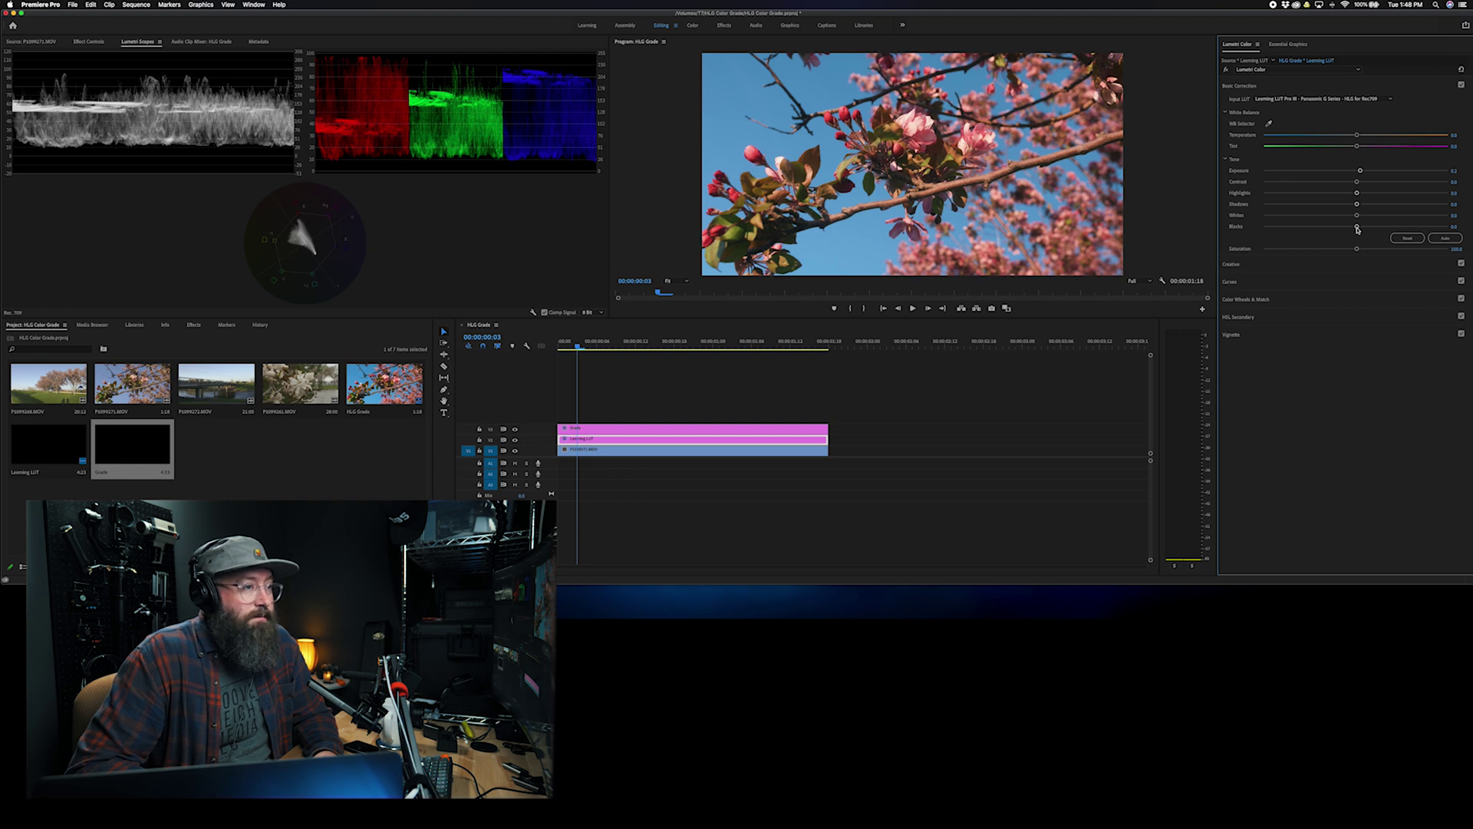
left_click_drag(1357, 228, 1329, 230)
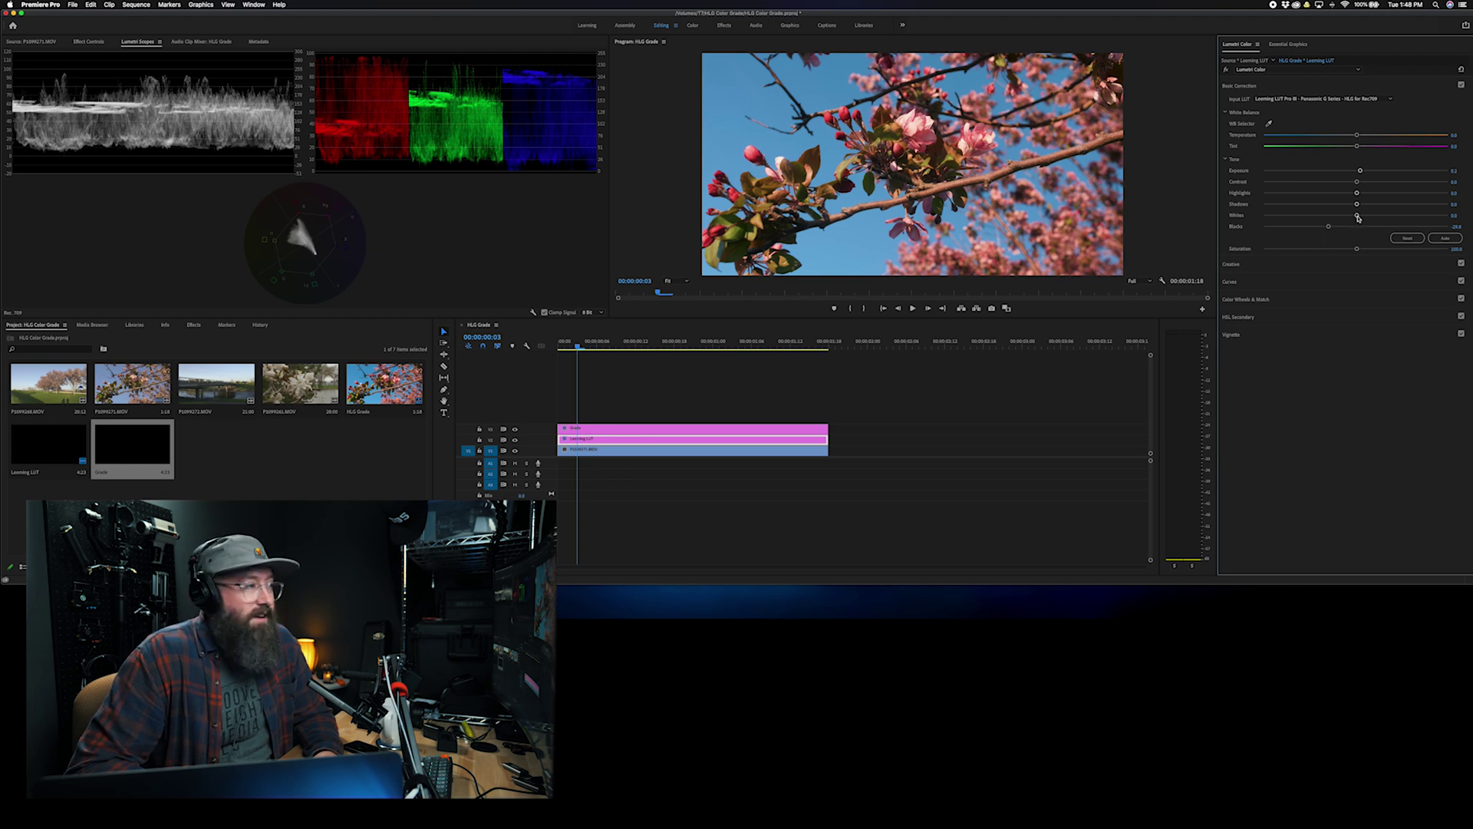
left_click_drag(1358, 218, 1364, 219)
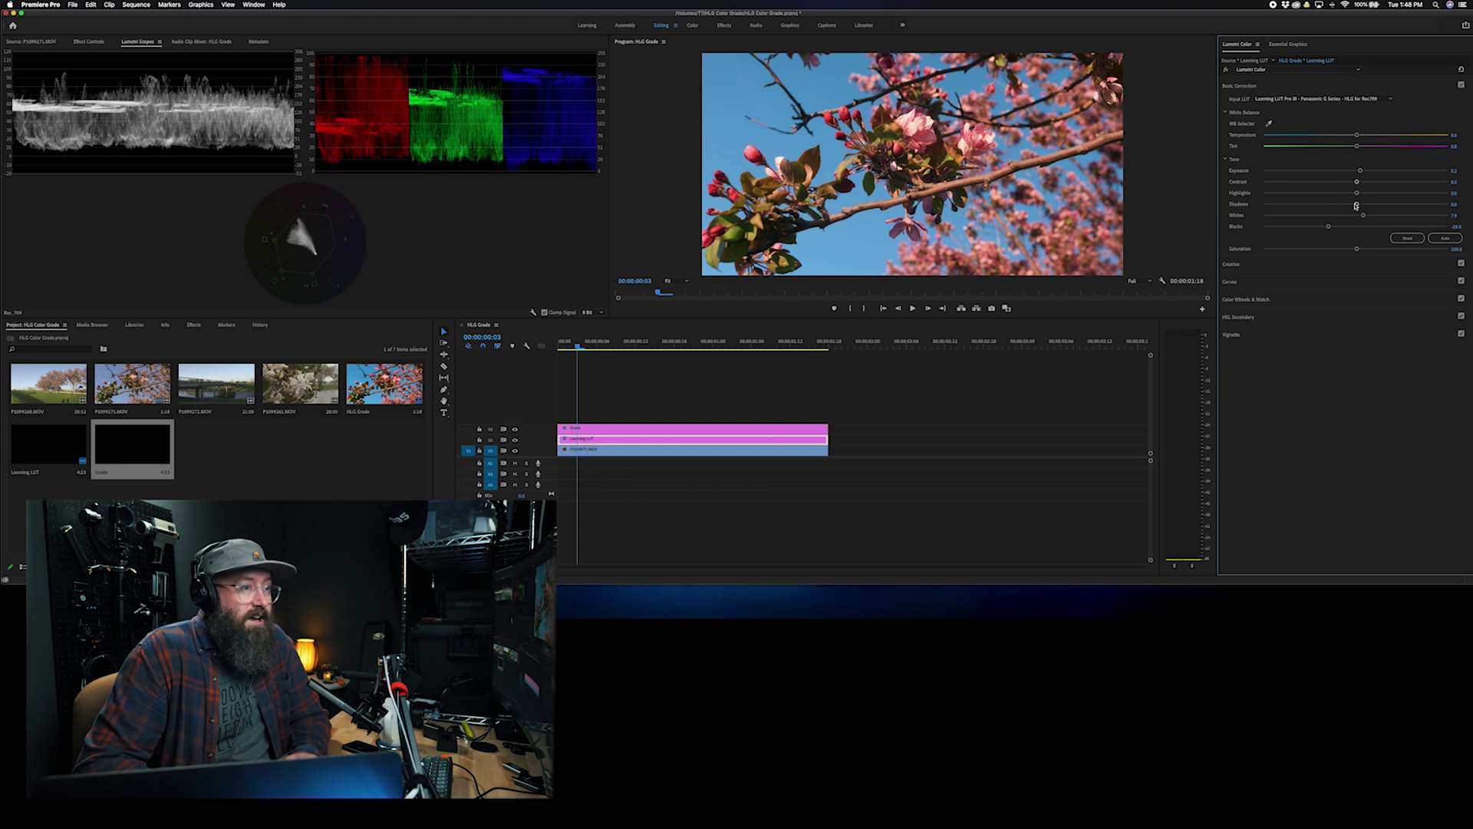
Step: Set Shadows to 3.7 and Highlights to about -1.4, then hide the Grade layer to compare
left_click_drag(1357, 206, 1359, 207)
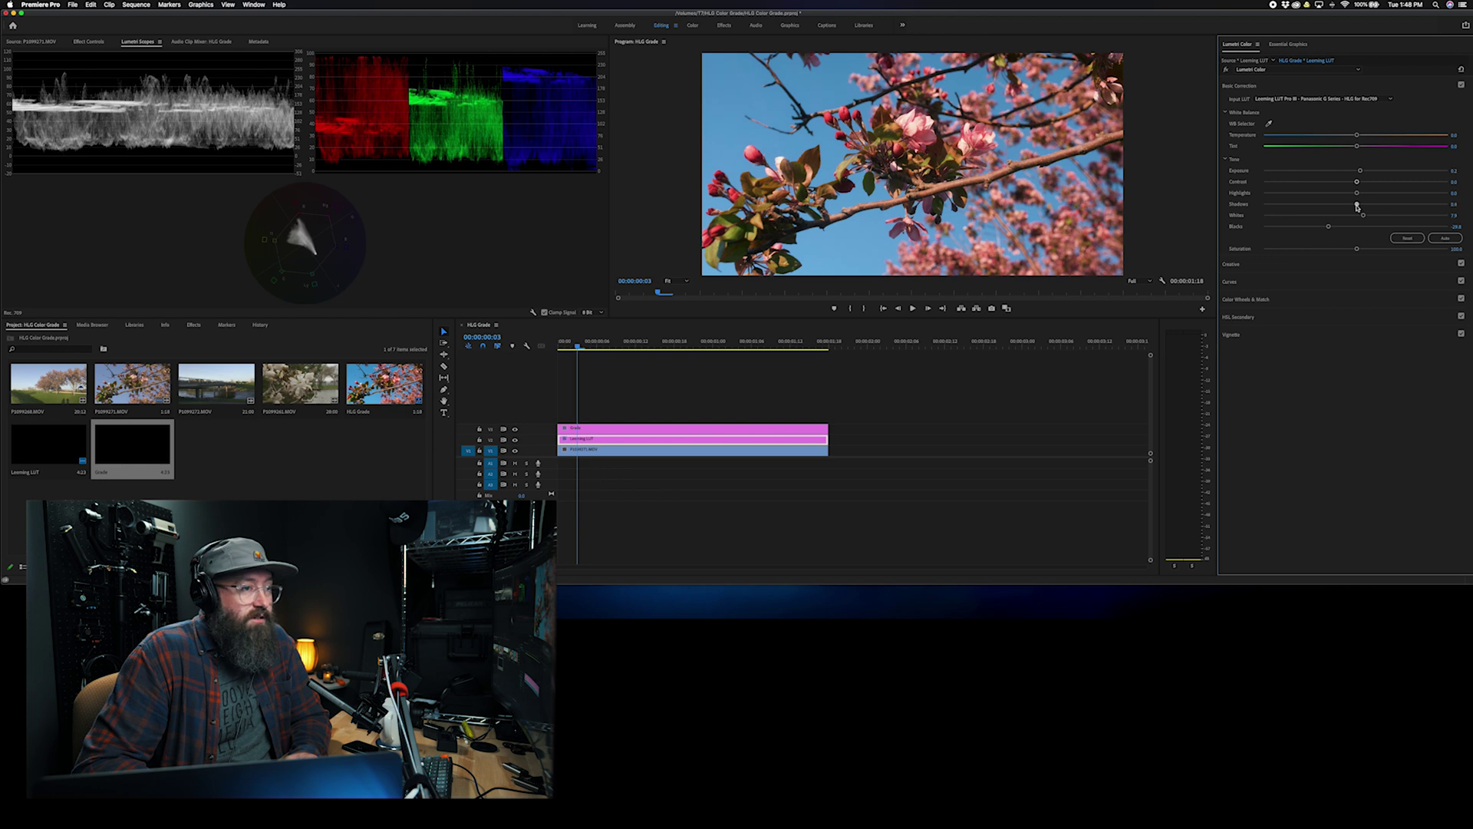
left_click_drag(1358, 195, 1355, 195)
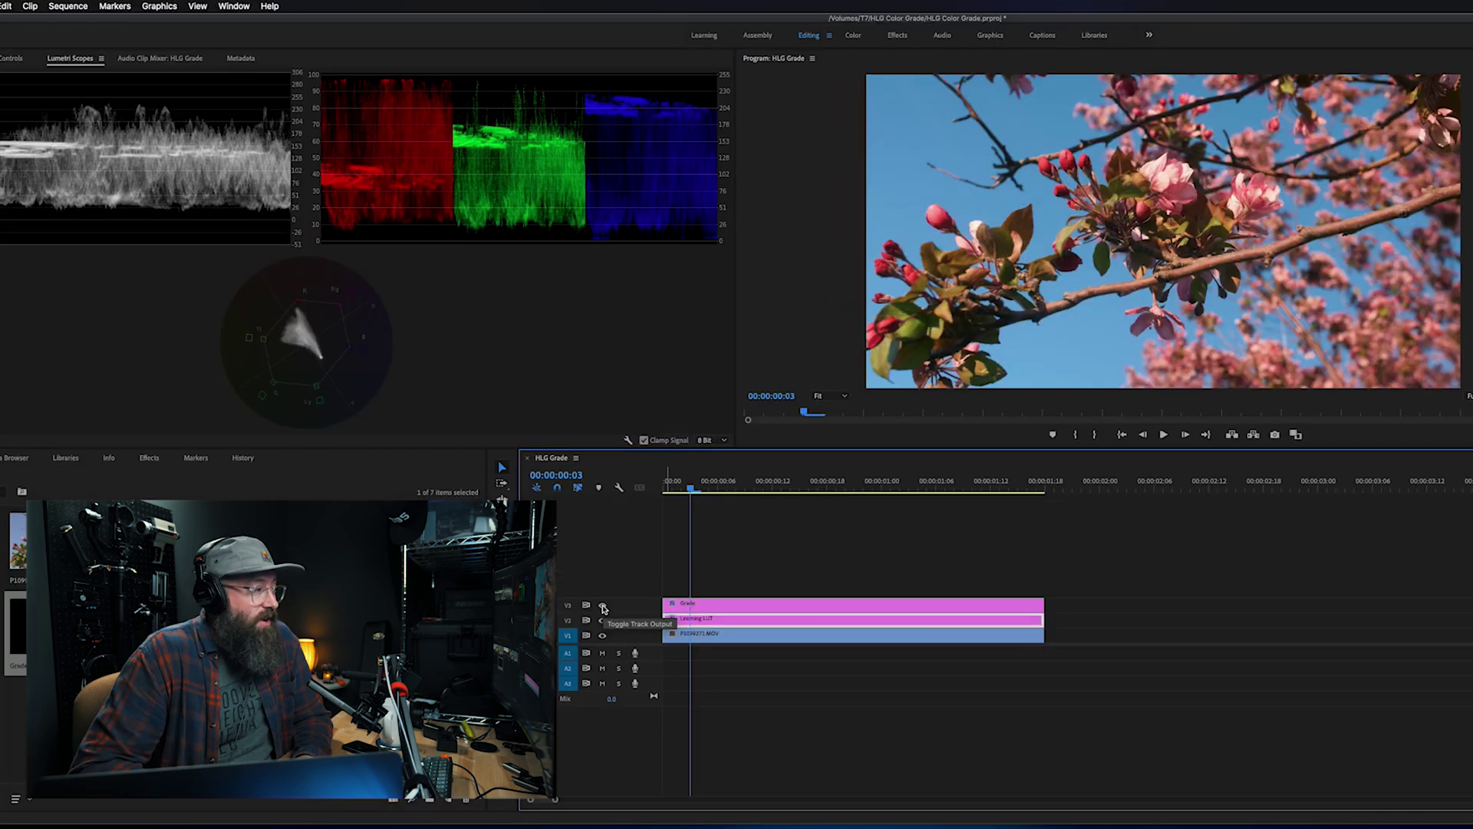
left_click(516, 430)
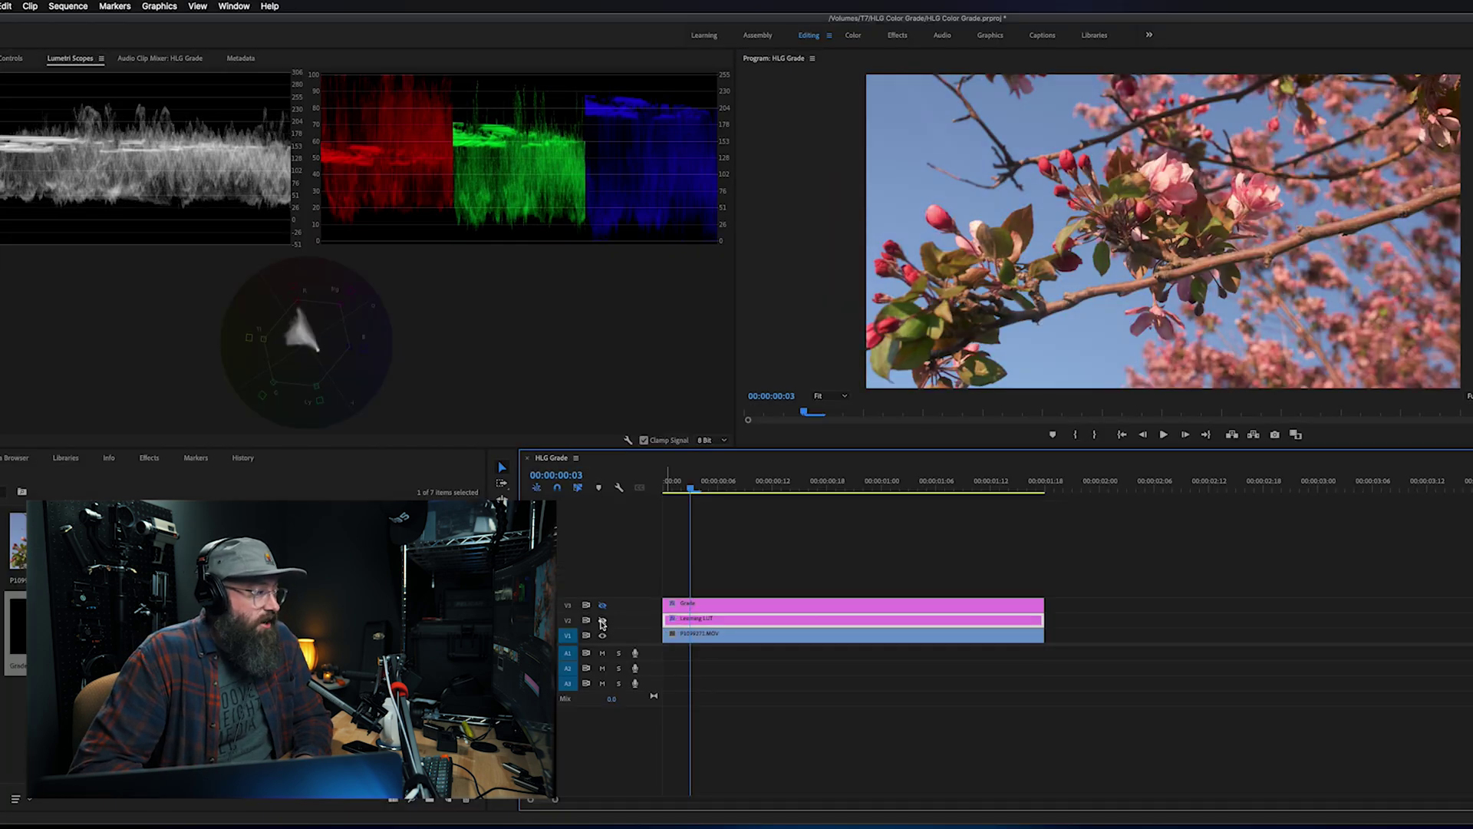
left_click(602, 621)
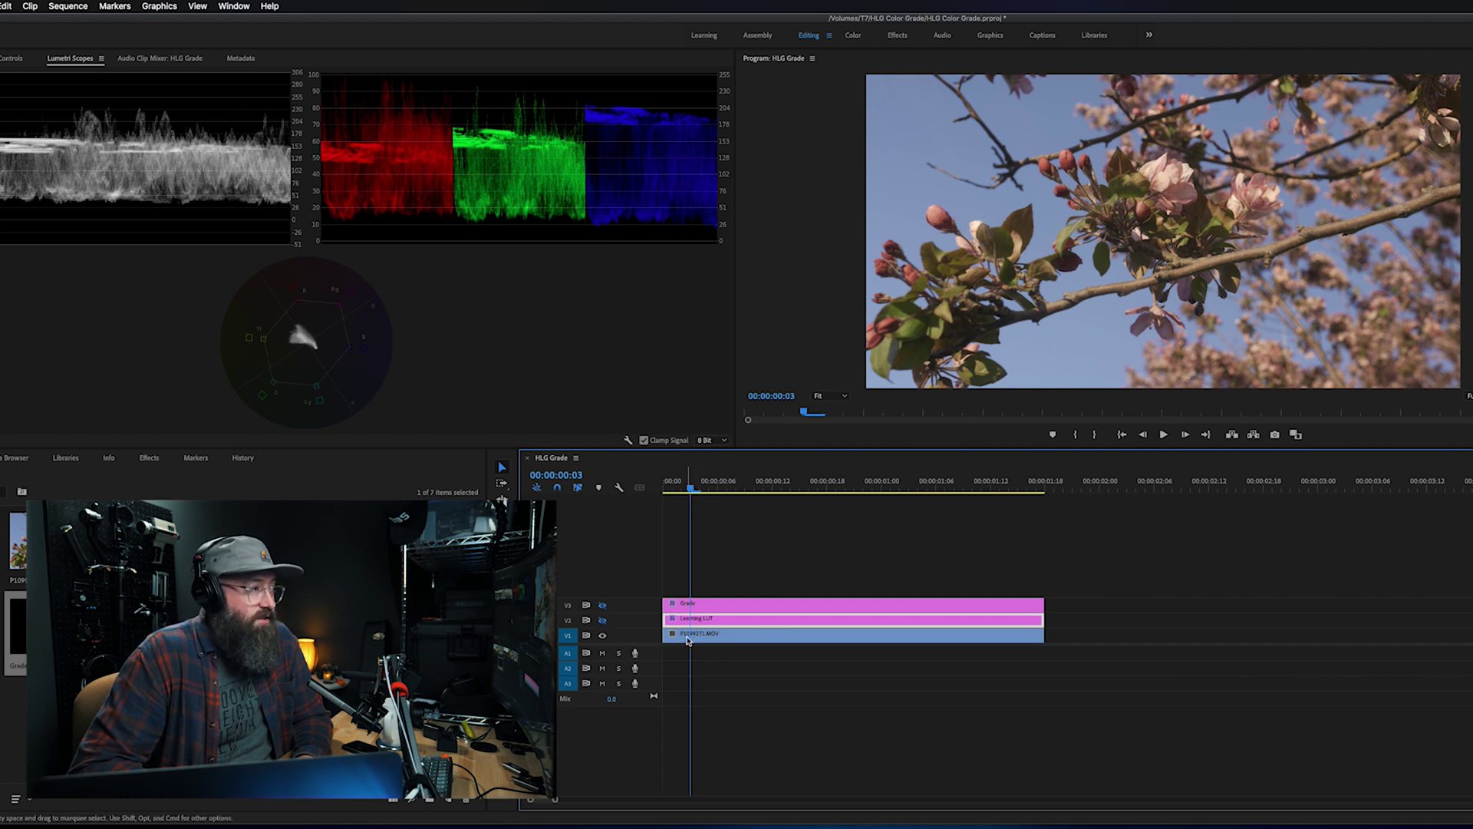
left_click(603, 620)
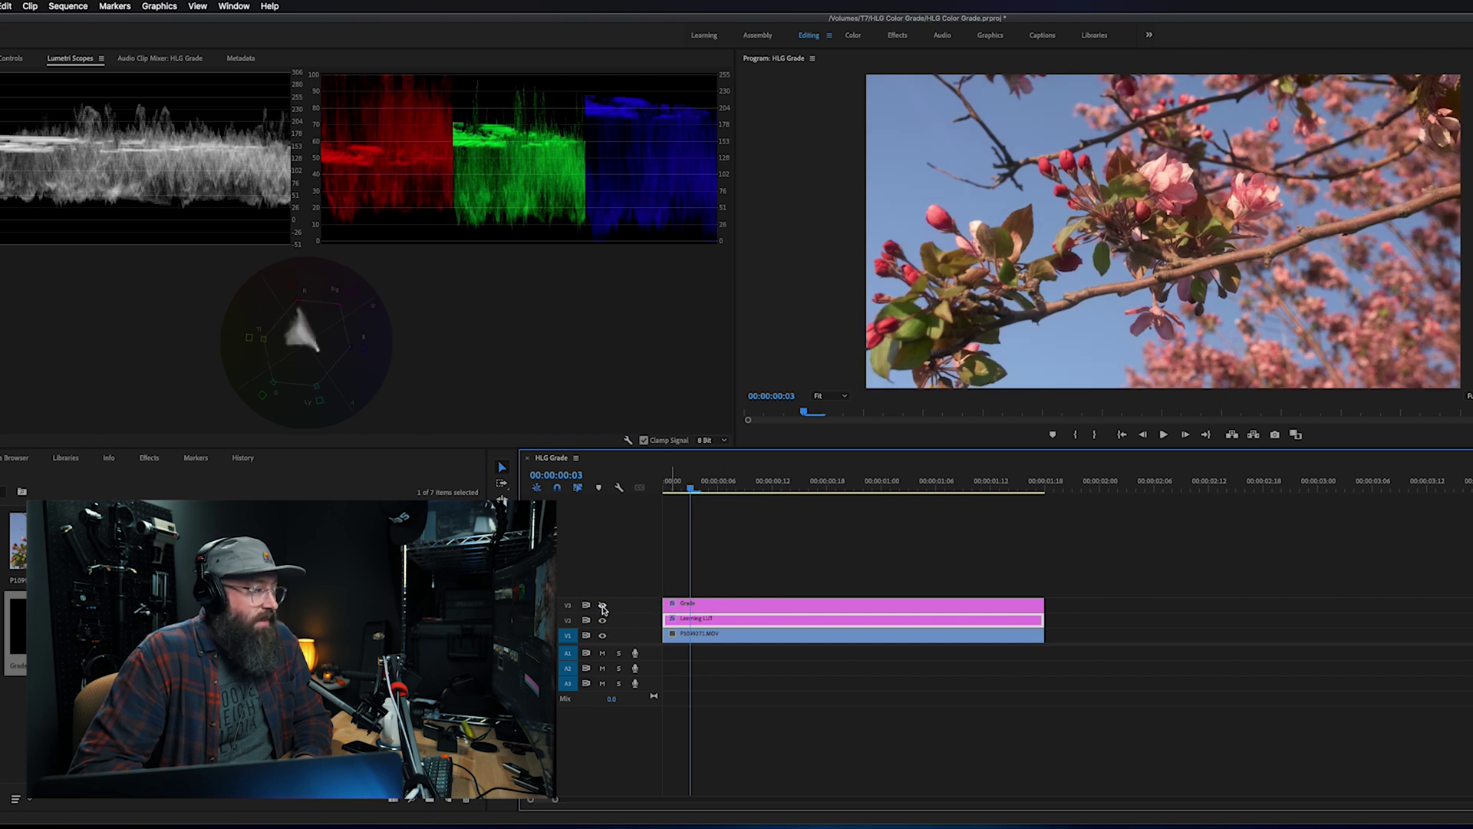
left_click(602, 606)
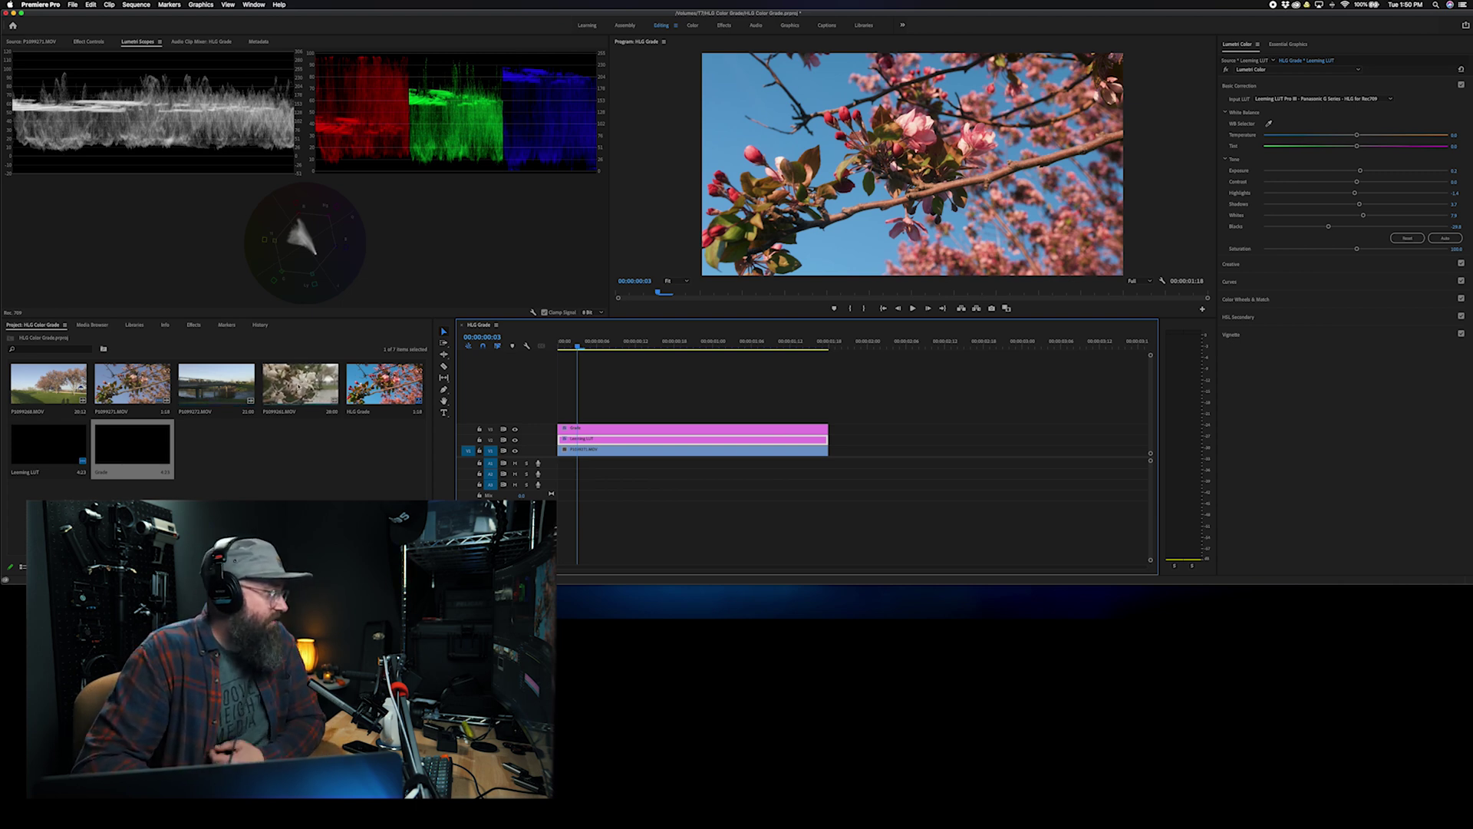
Step: Trim magnolia clip P1099261.MOV to about two seconds and add it after the blossom clip
double_click(299, 387)
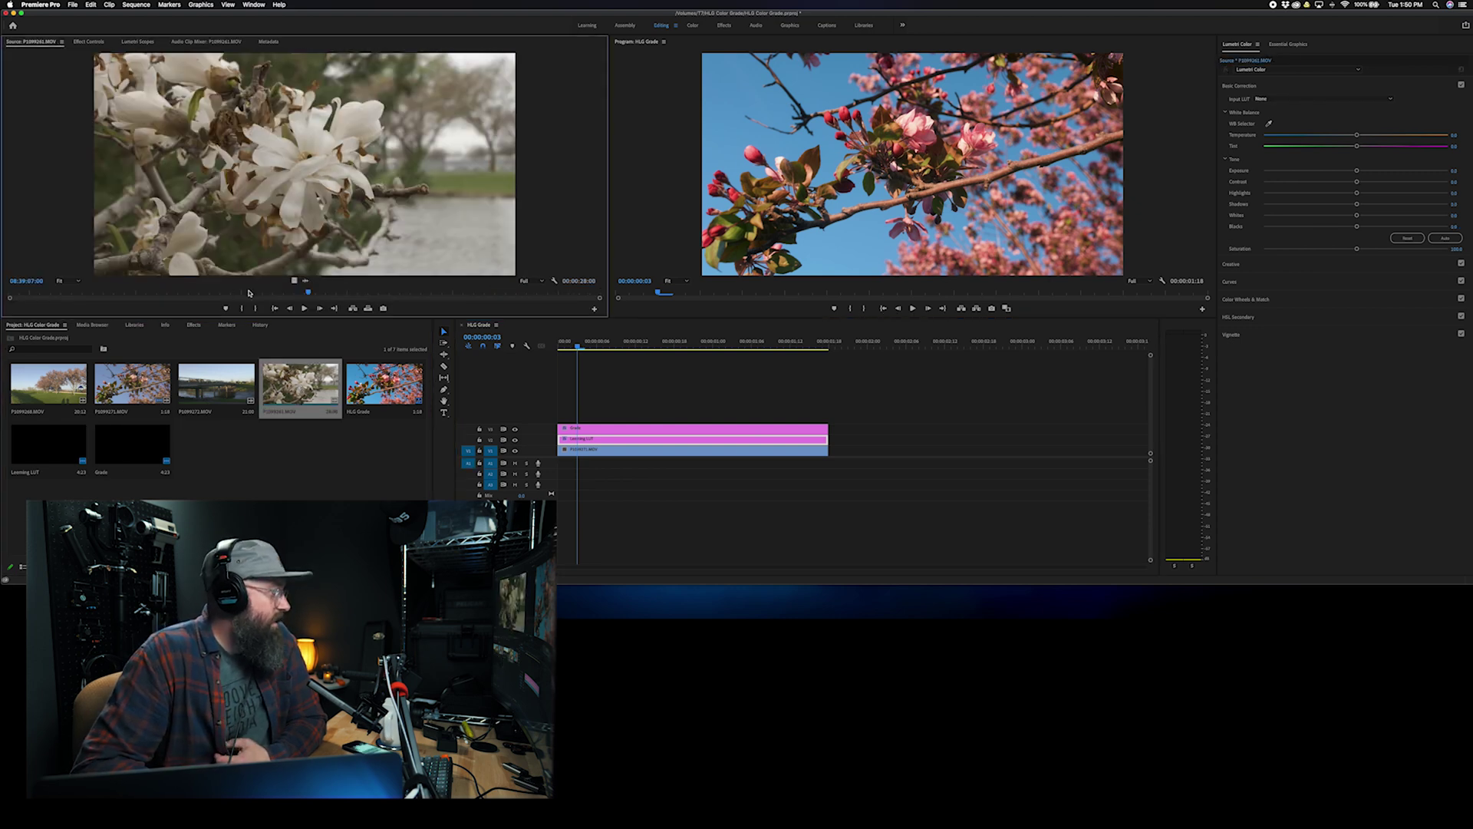
left_click_drag(253, 294, 259, 292)
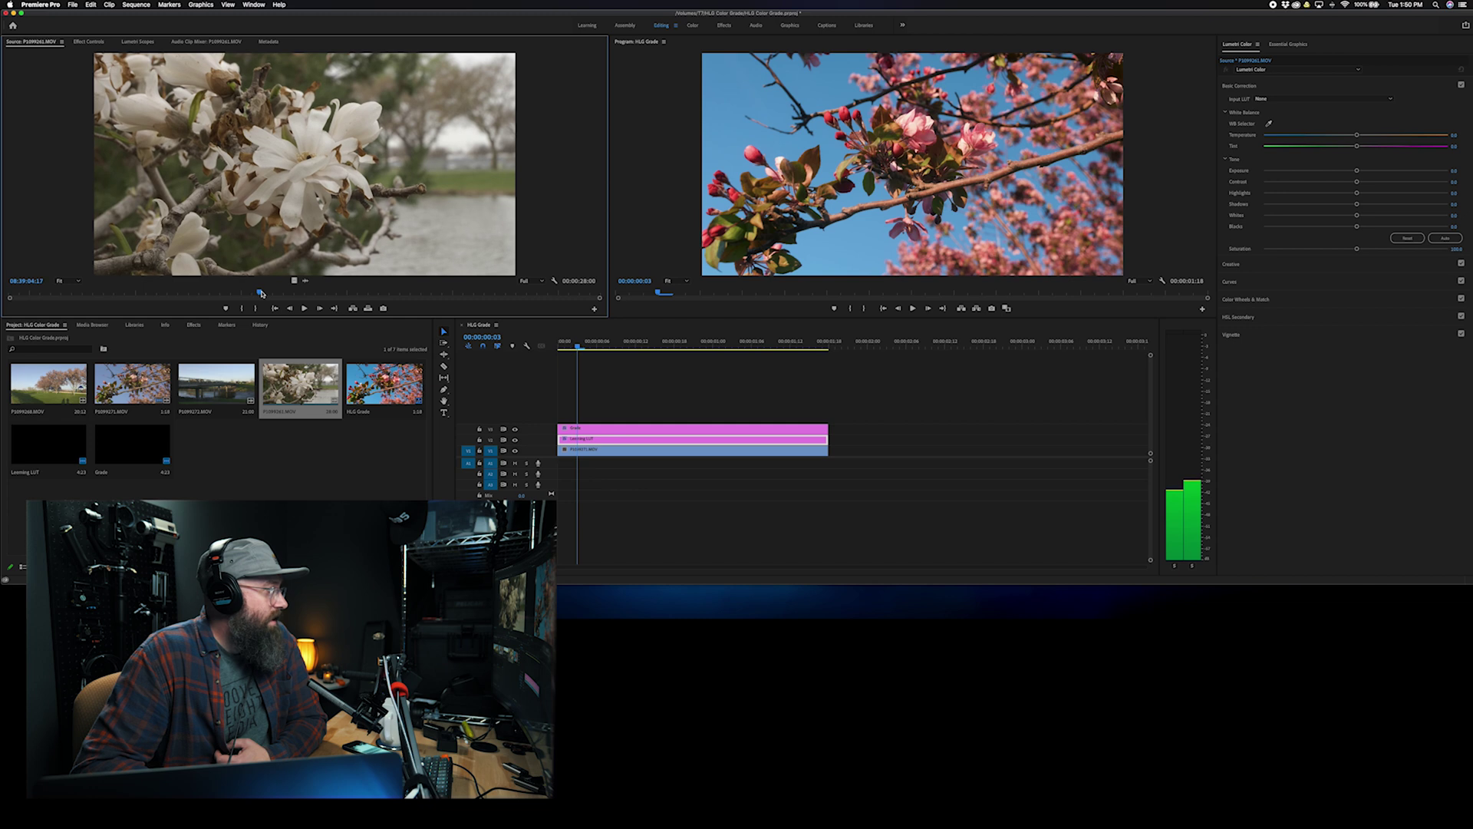
key("i")
left_click_drag(259, 291, 297, 294)
key("o")
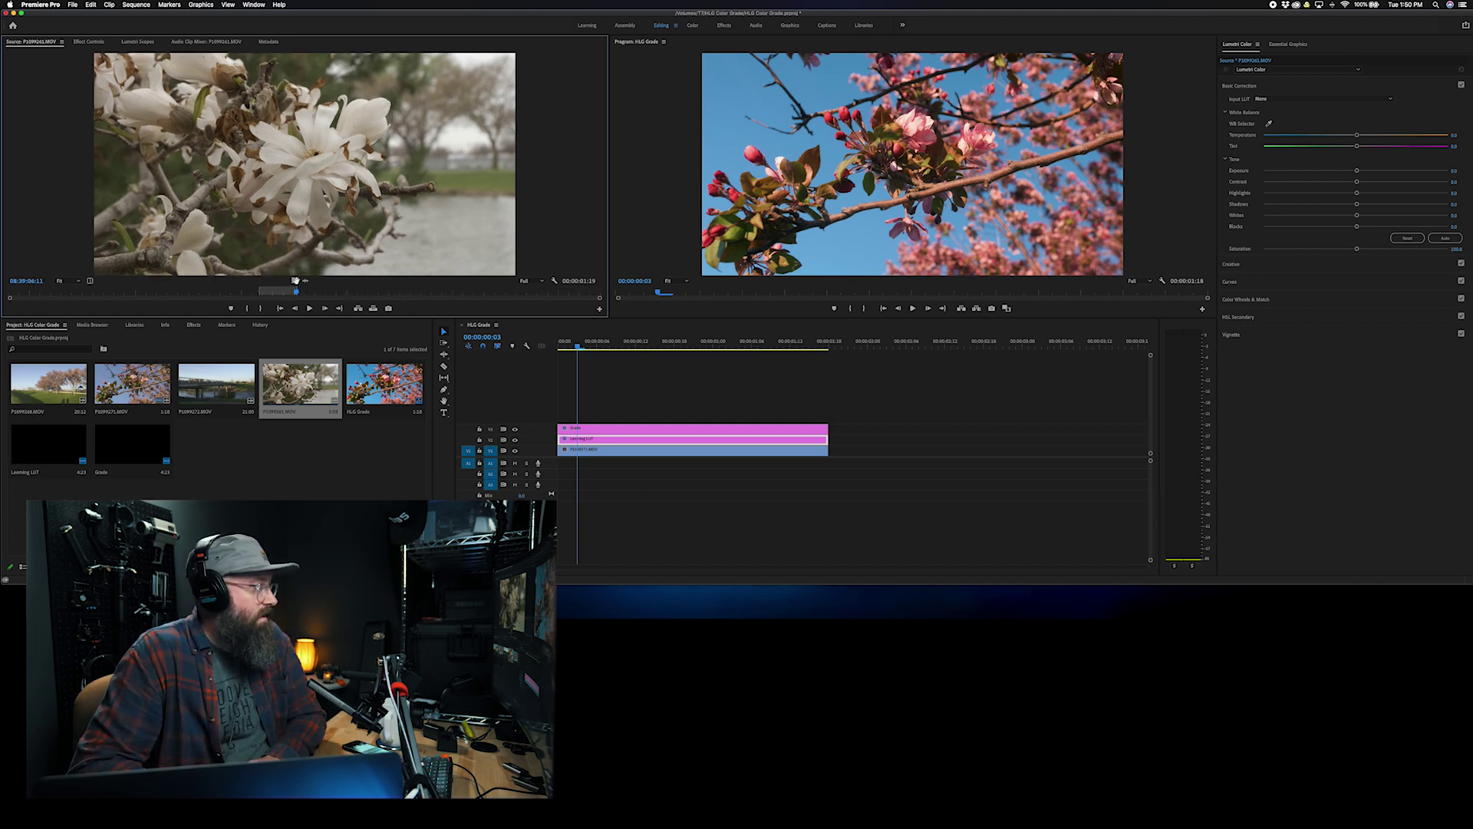
left_click_drag(294, 281, 838, 451)
Step: Place the Leeming LUT adjustment layer on V2 above the magnolia clip
left_click(872, 345)
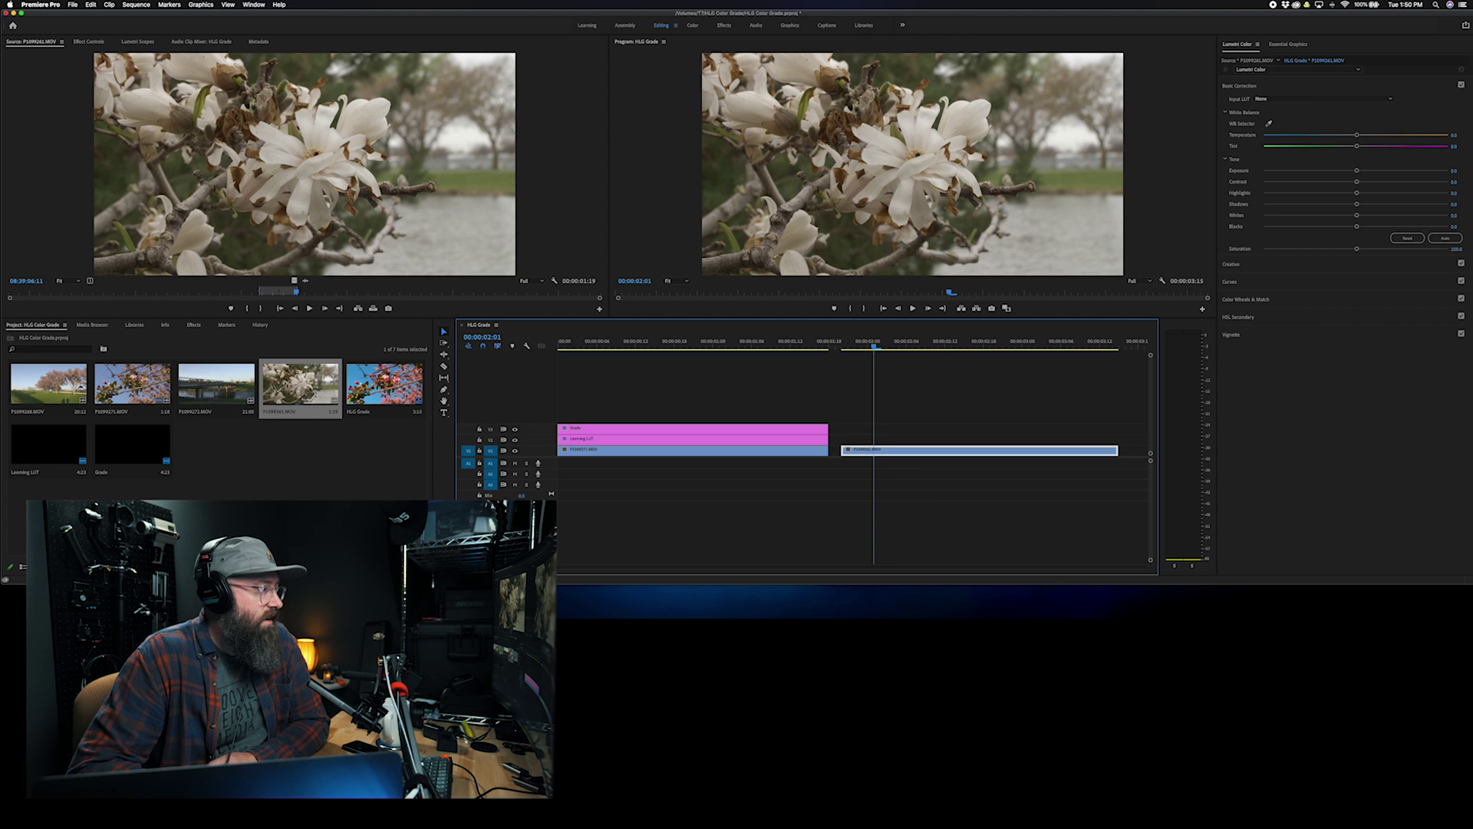
left_click(16, 467)
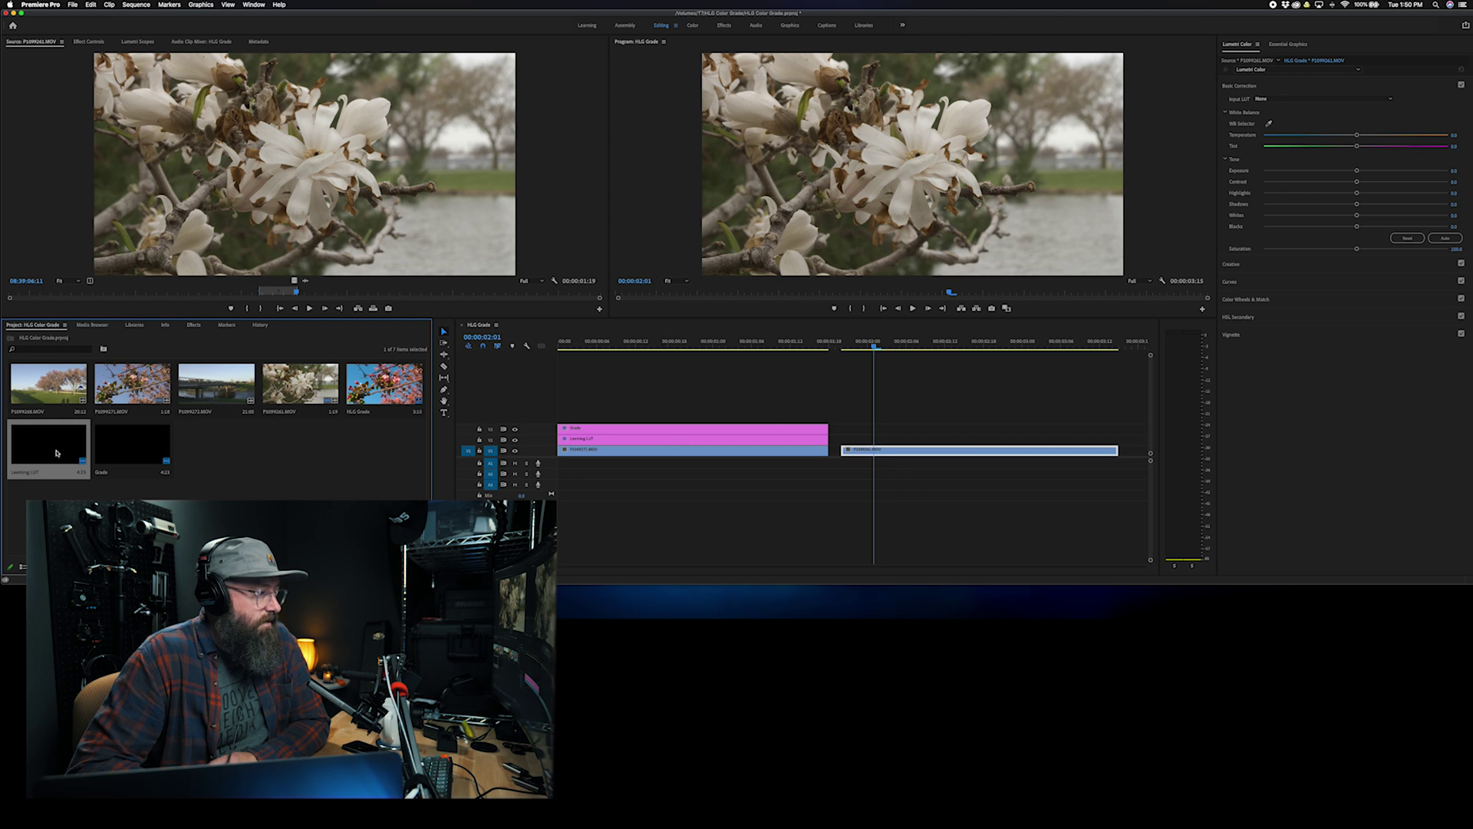
left_click_drag(682, 443, 840, 443)
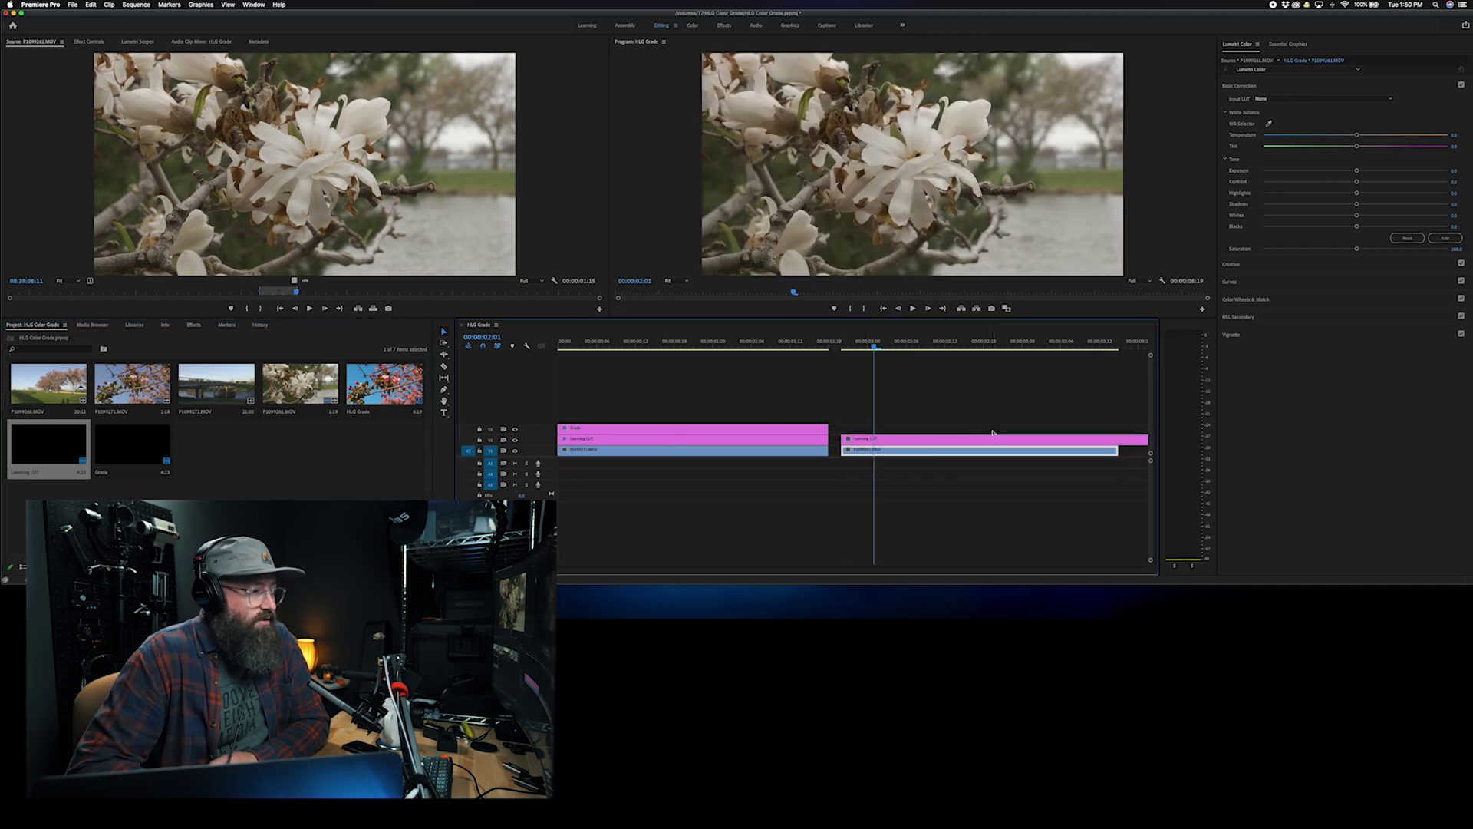
Step: Trim the magnolia's Leeming LUT layer to end with the clip
left_click(1128, 442)
key("v")
left_click(1128, 442)
key("Delete")
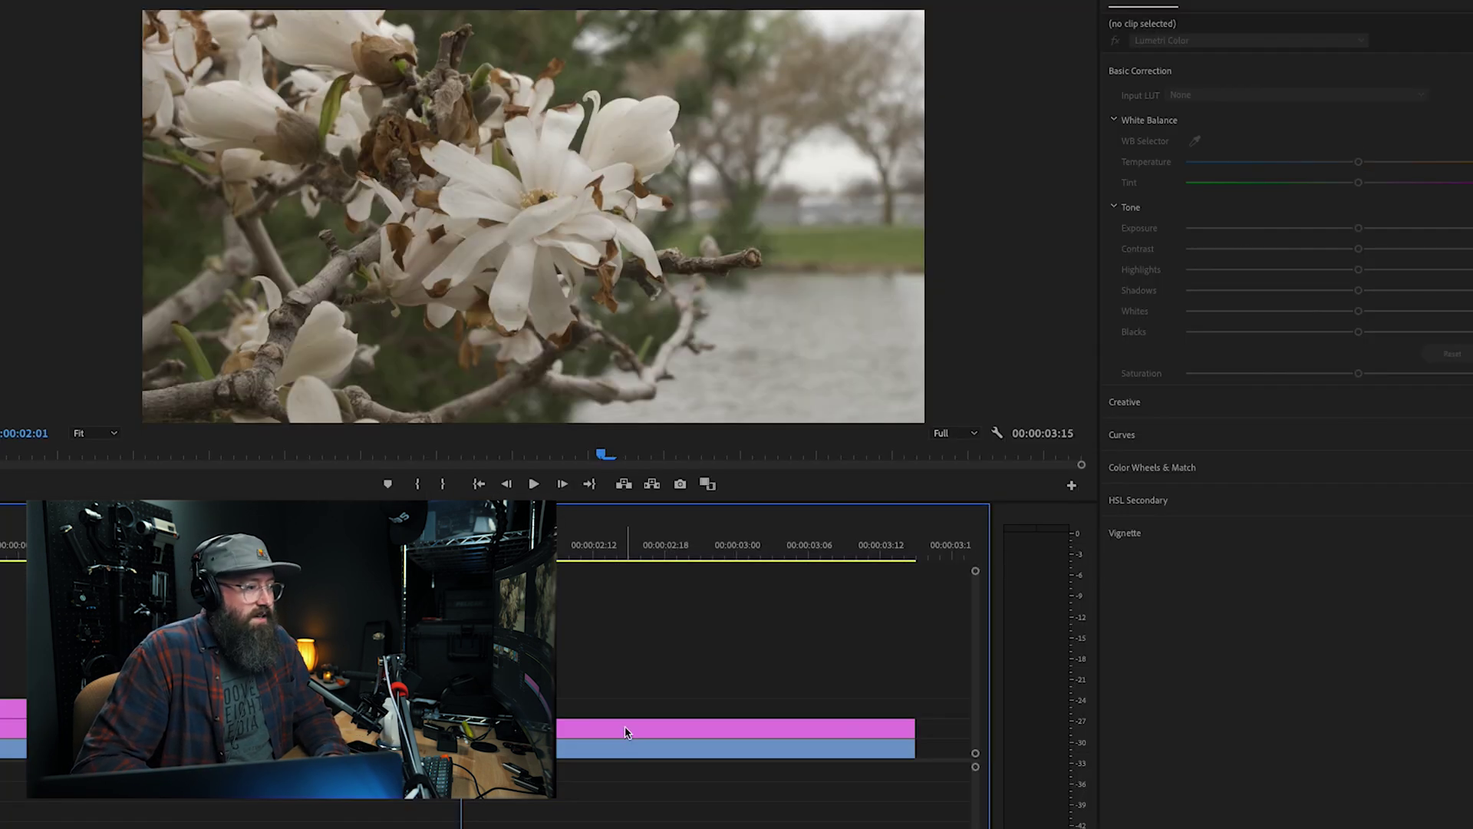
Step: Apply the Panasonic HLG for Rec709 input LUT to the layer and show Lumetri Scopes
left_click(626, 731)
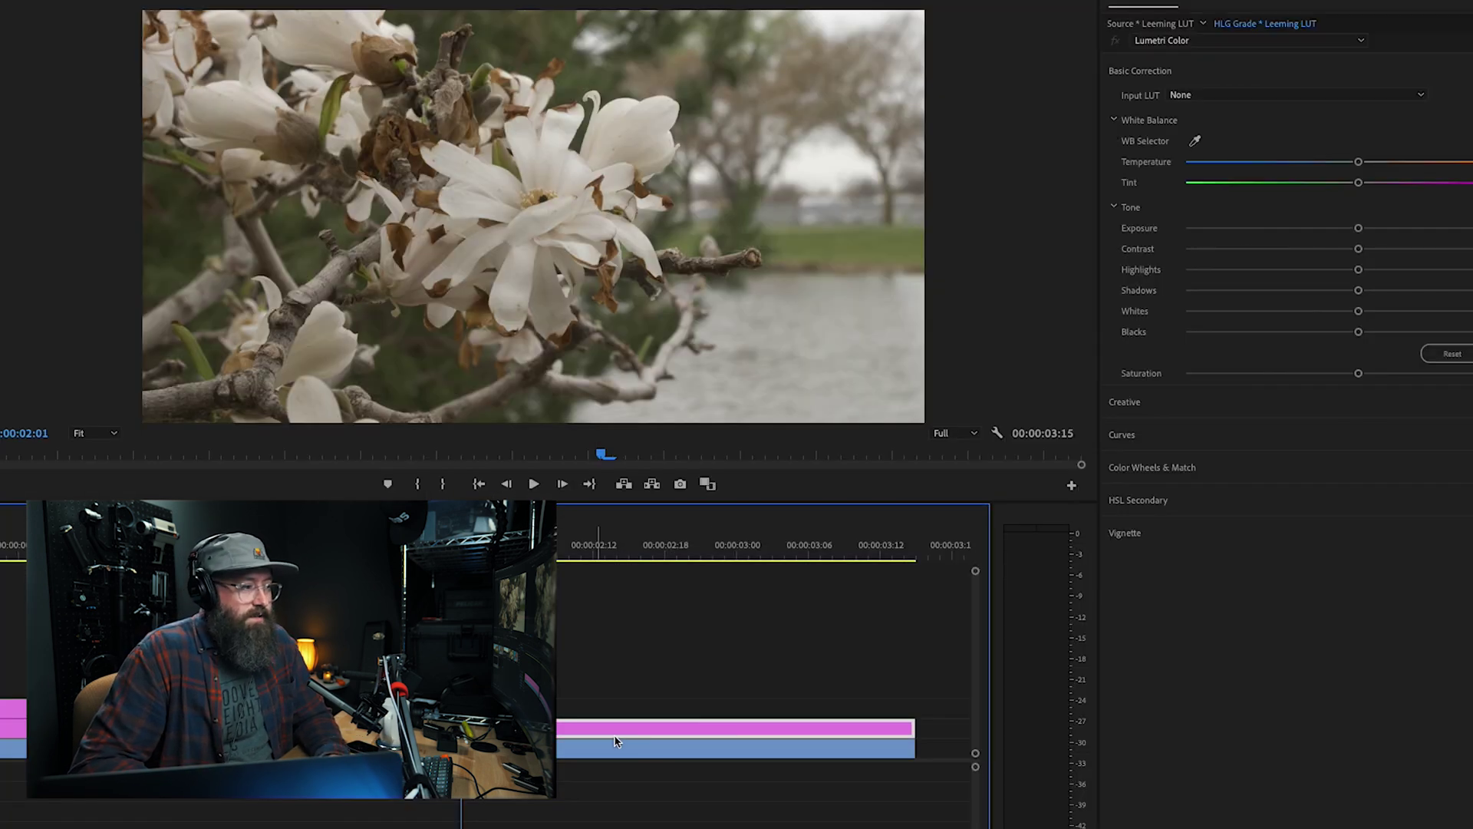
left_click(1422, 98)
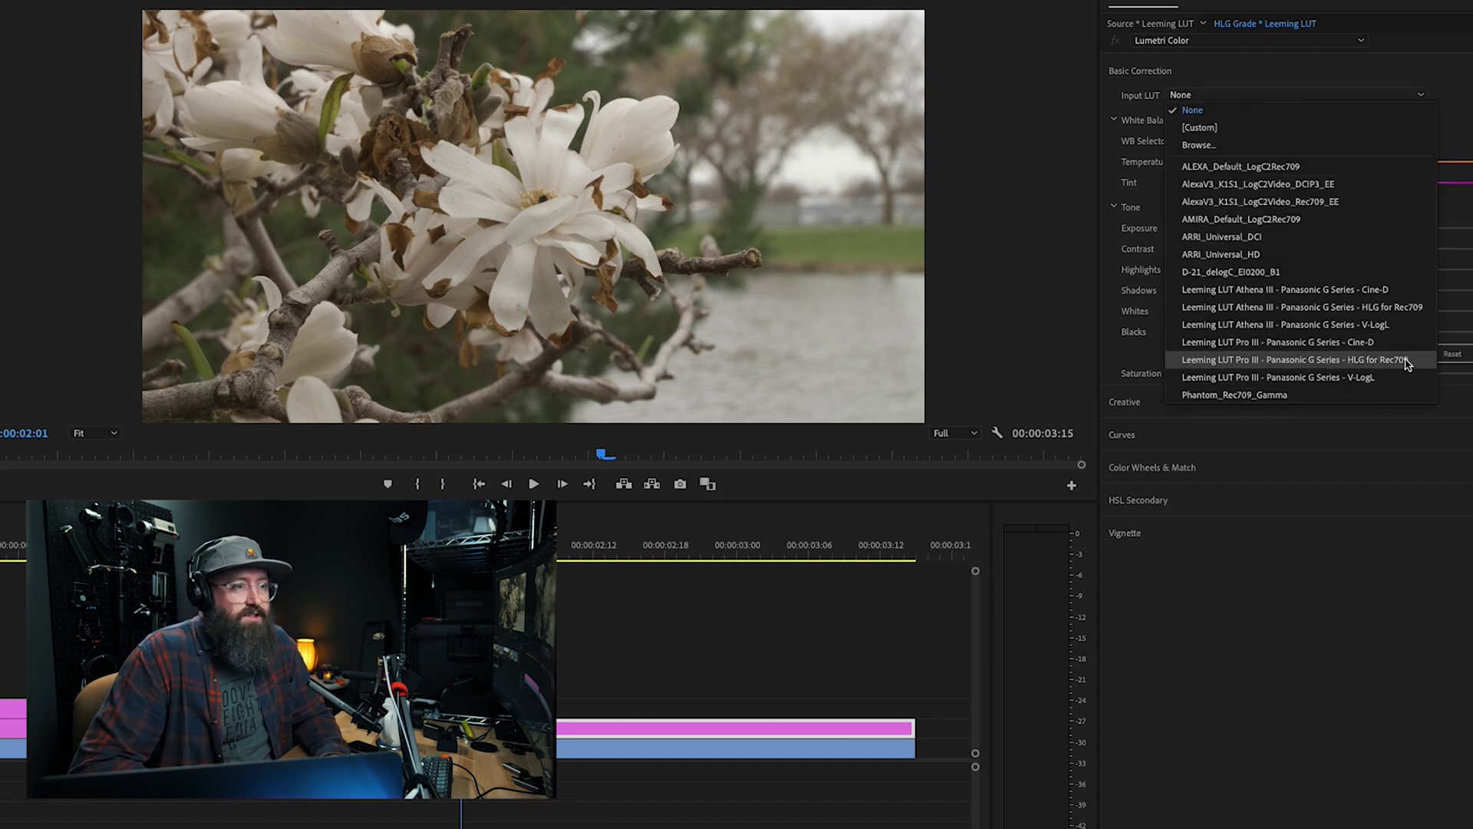
left_click(1235, 362)
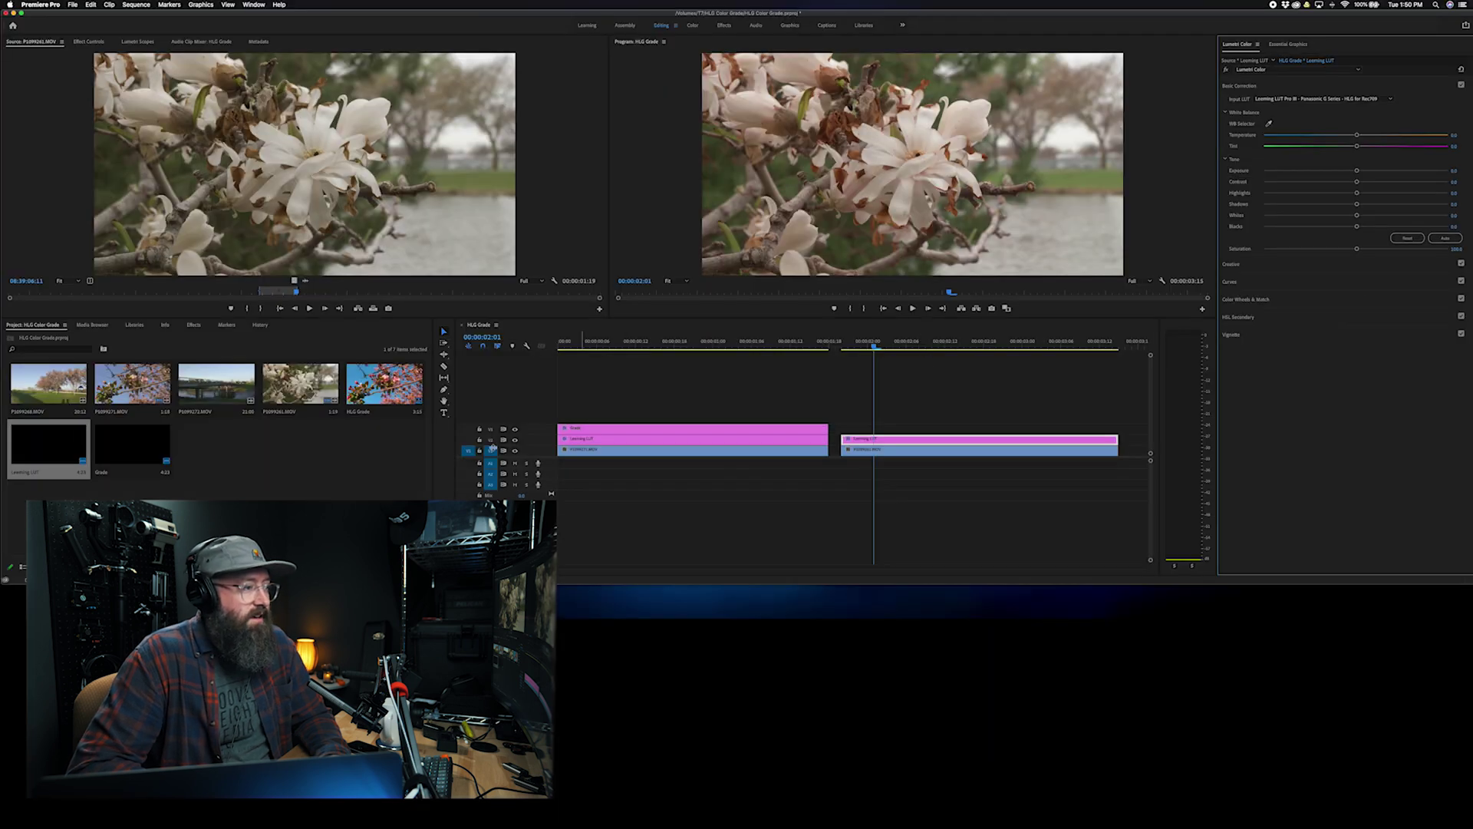
left_click(514, 442)
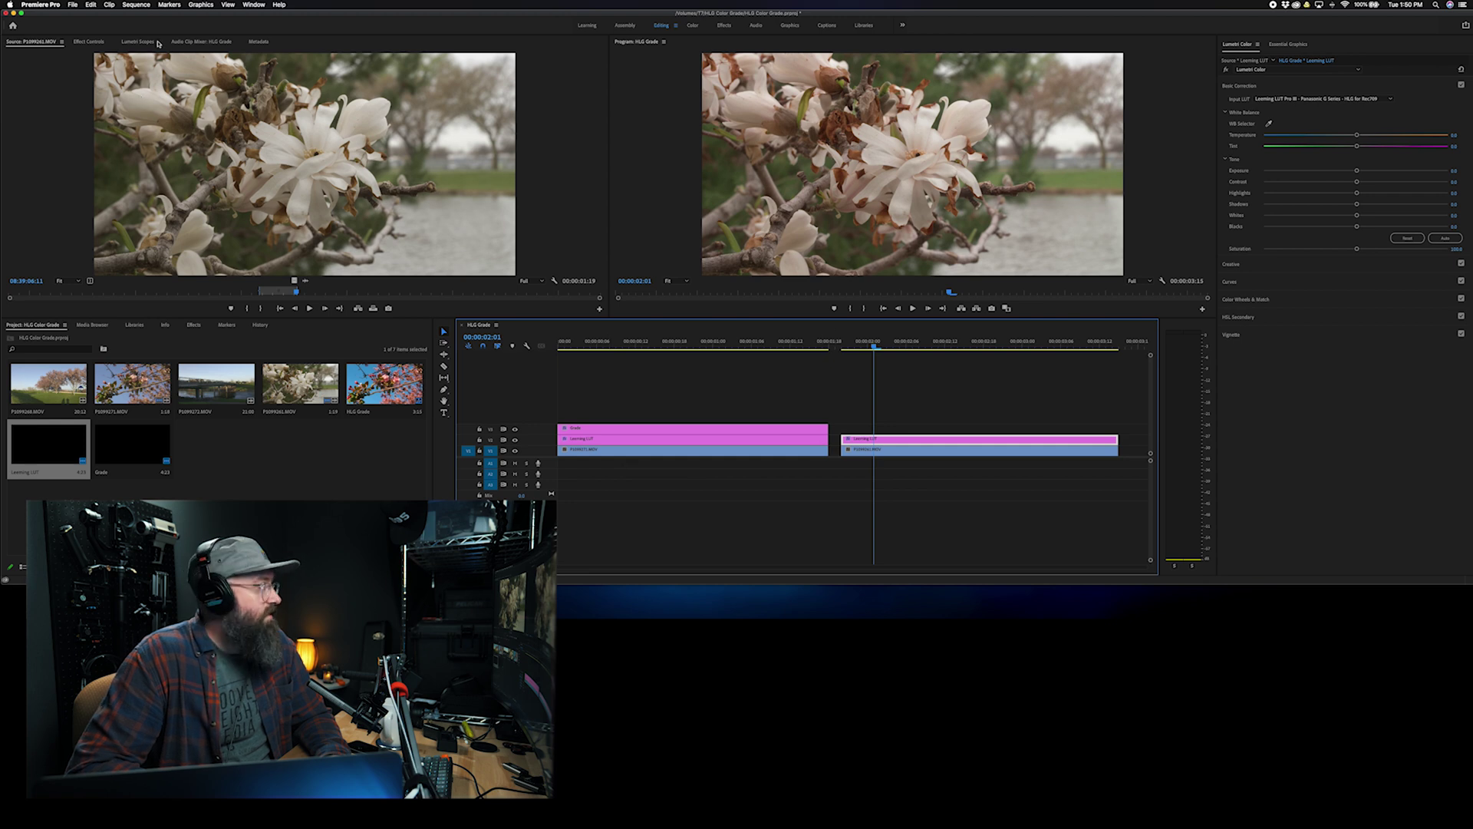
left_click(157, 43)
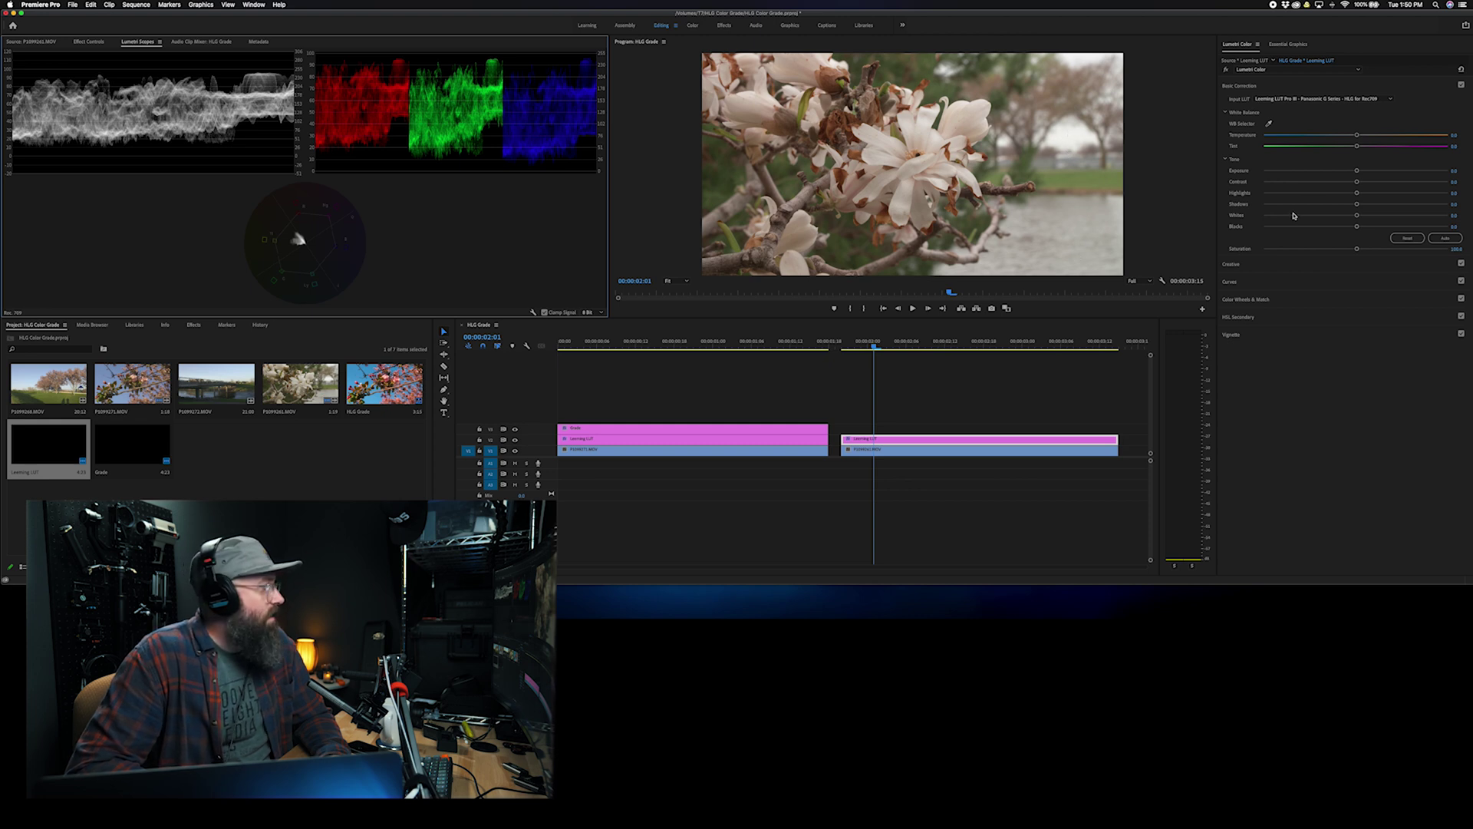
Step: Set the magnolia LUT layer to exposure 0.2 and blacks -18.6, then add the Grade layer on V3
left_click_drag(1357, 171, 1362, 218)
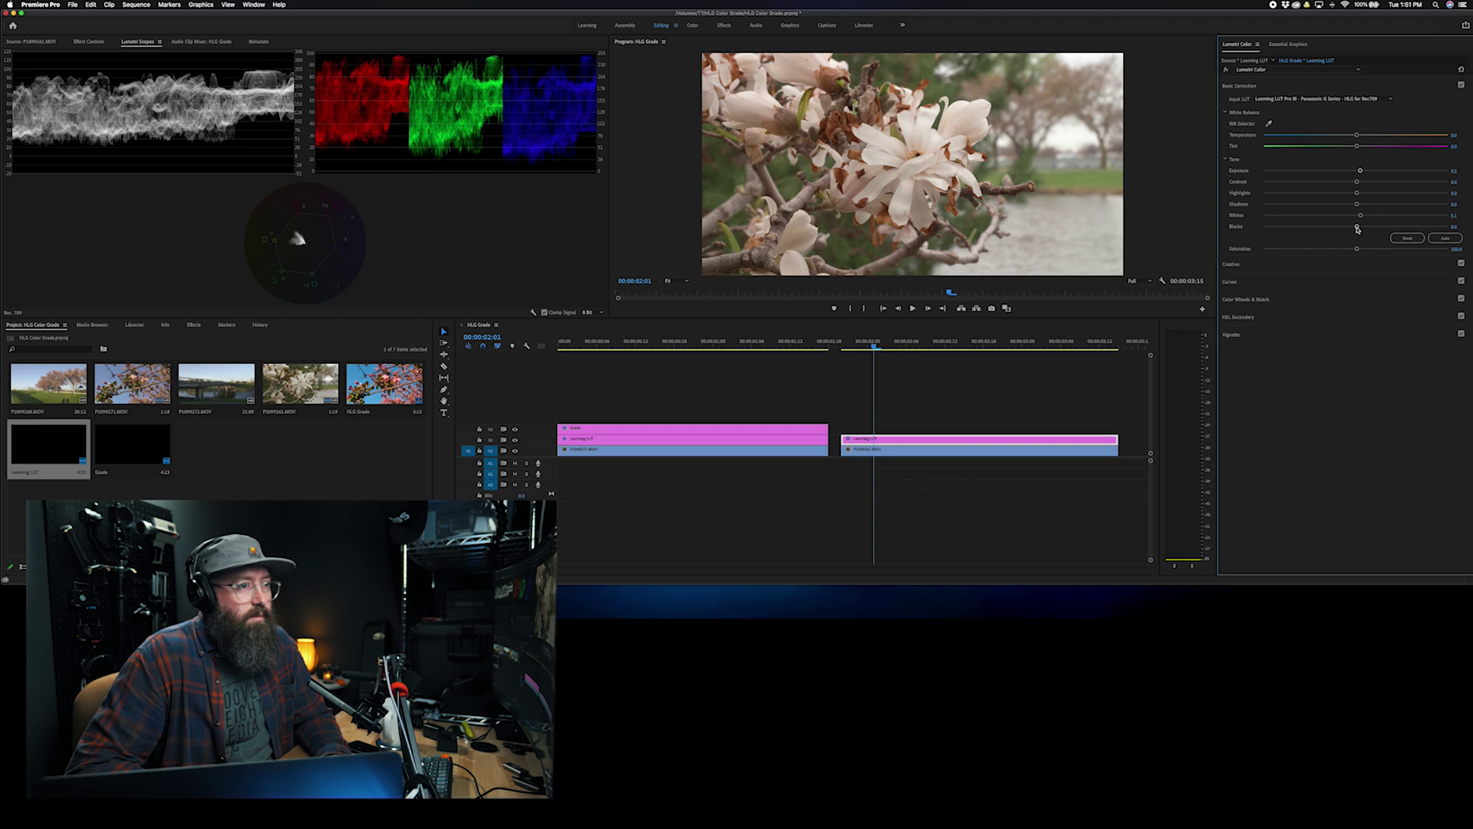
left_click_drag(1356, 229, 1332, 229)
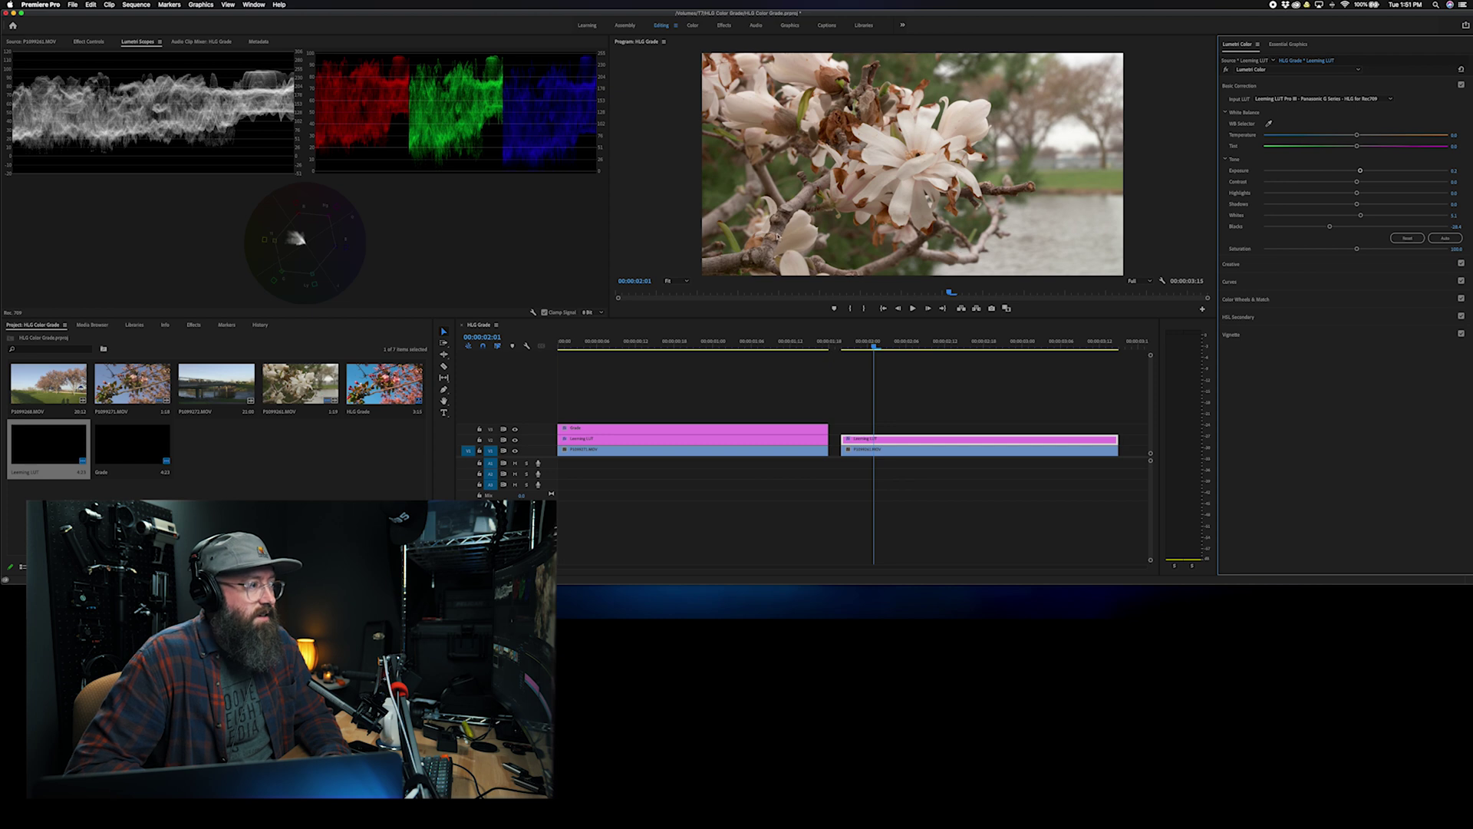
left_click(134, 445)
left_click_drag(134, 446, 843, 430)
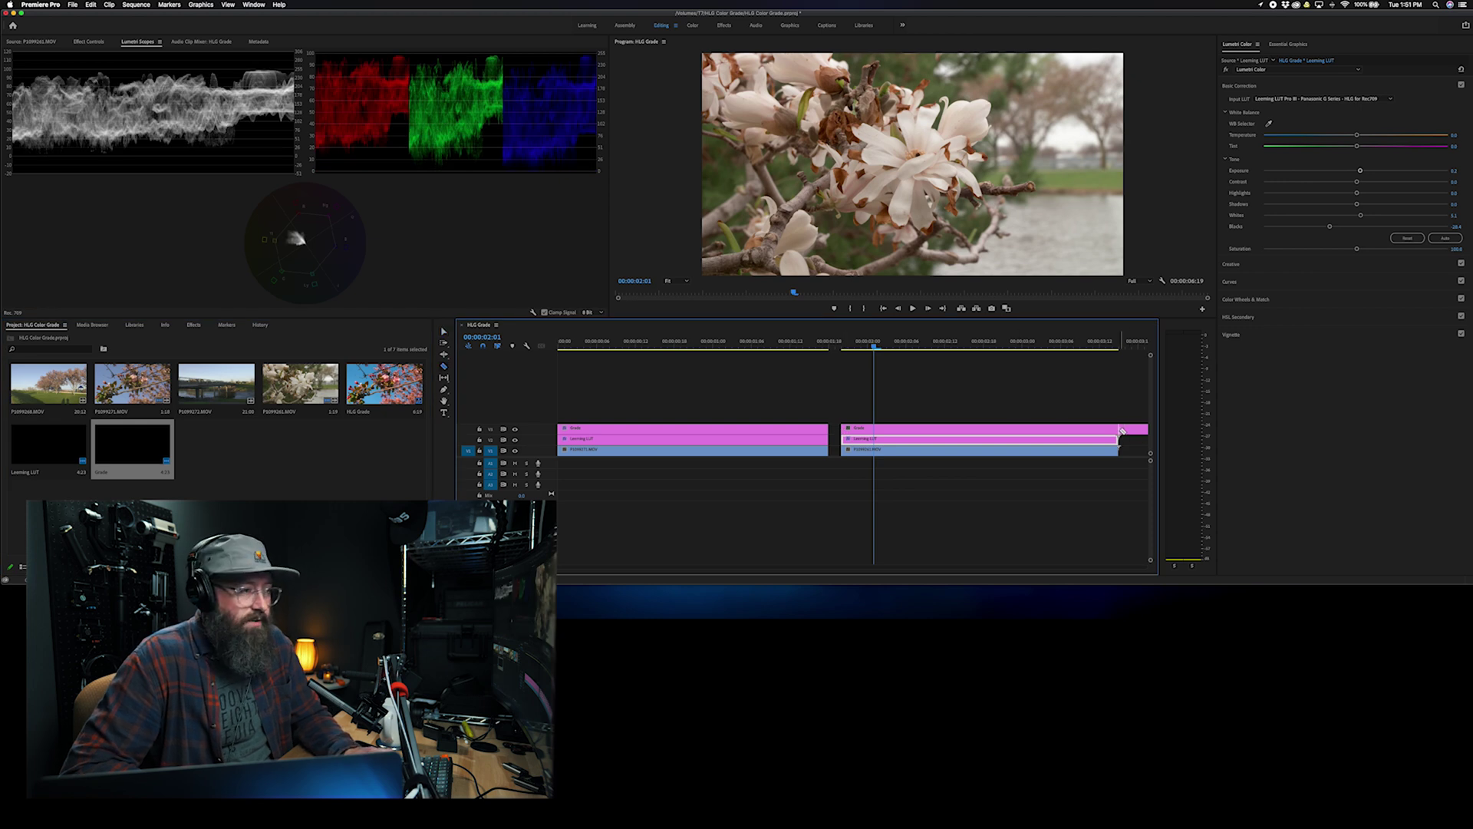
Step: Trim the V3 Grade layer to the magnolia clip's end and apply the Cinematic Fade 1 creative look
left_click_drag(1146, 428, 1118, 429)
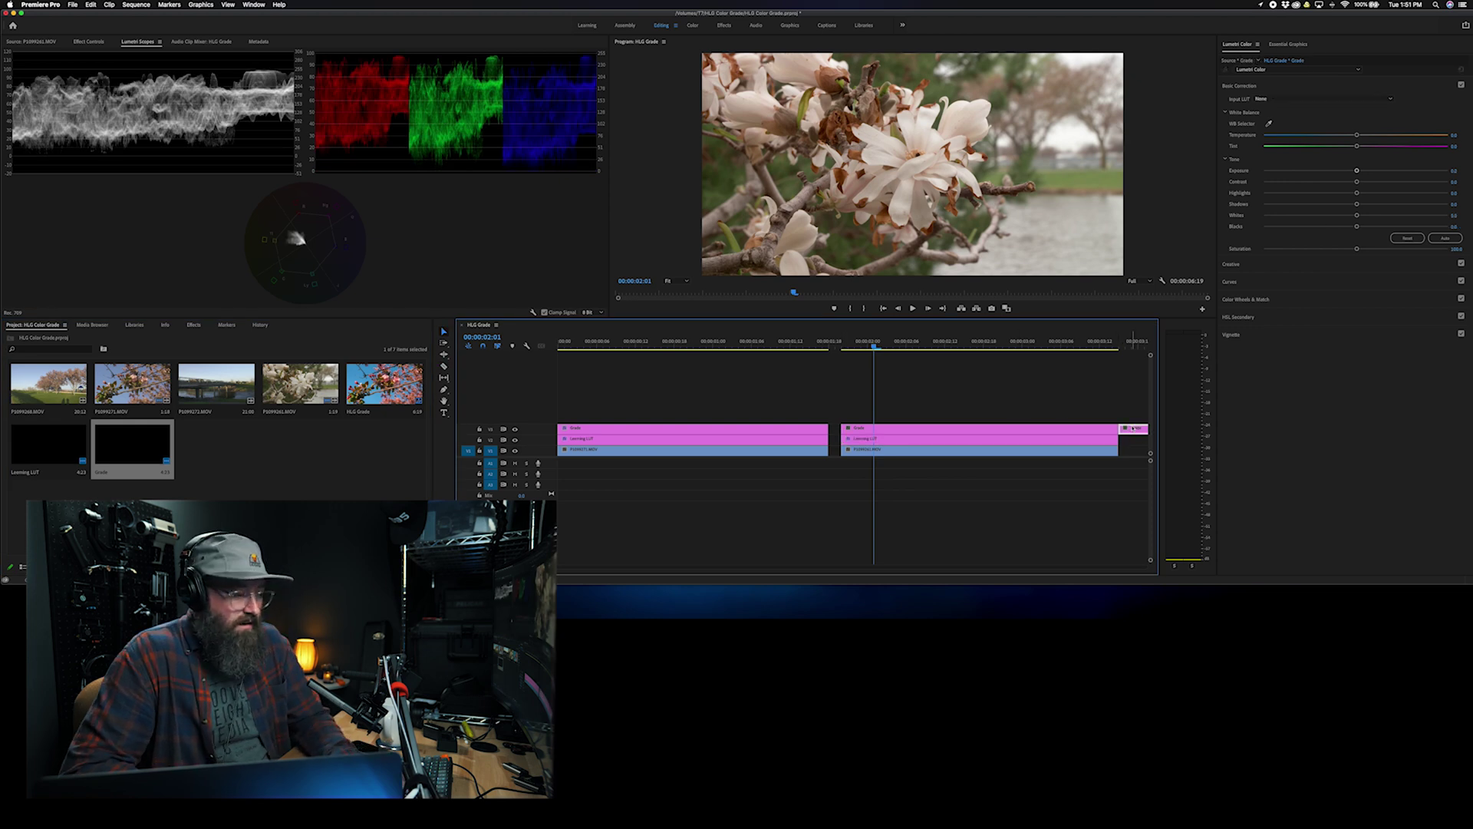
left_click(921, 428)
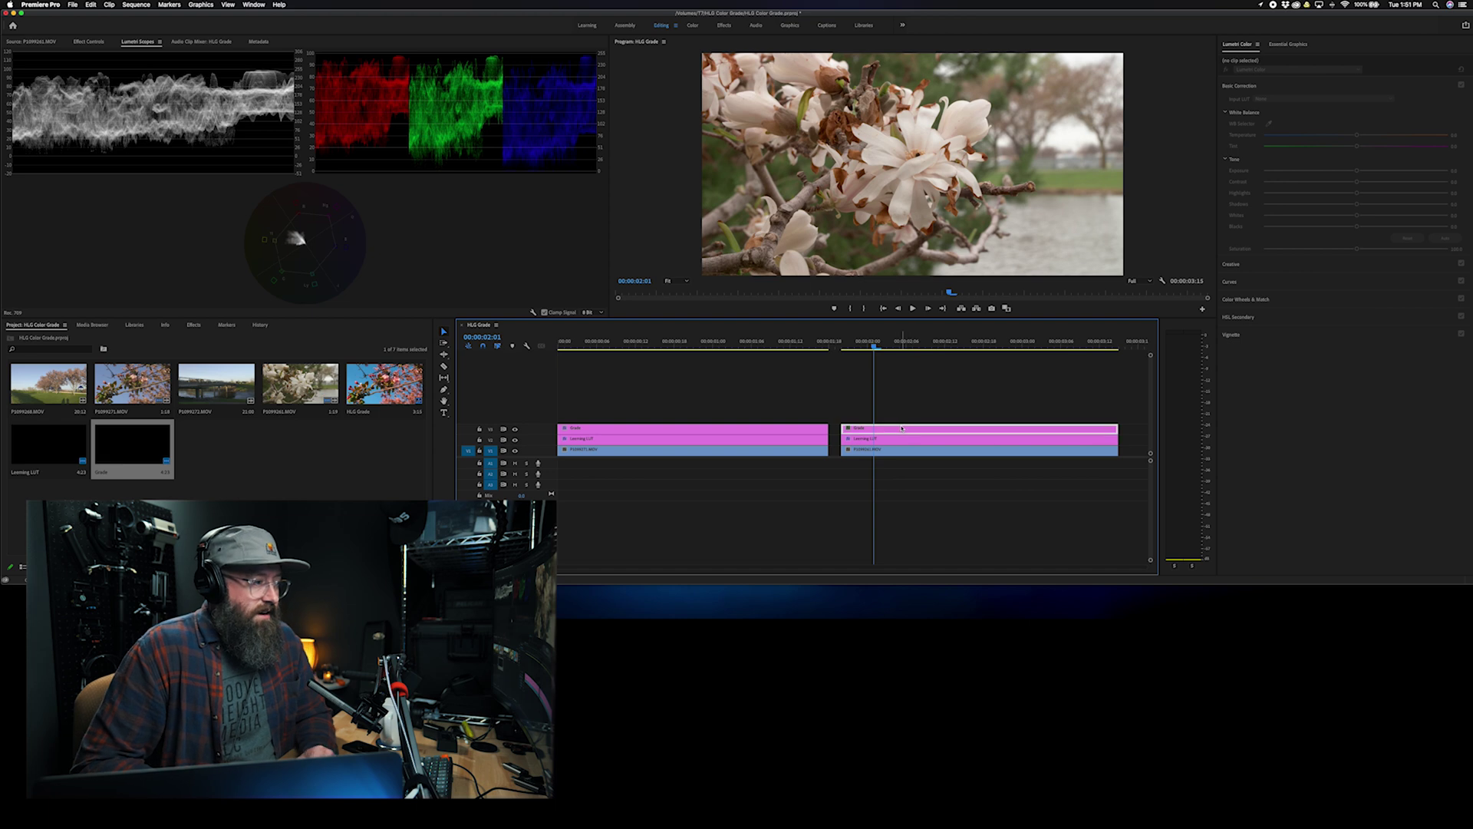
left_click(1334, 263)
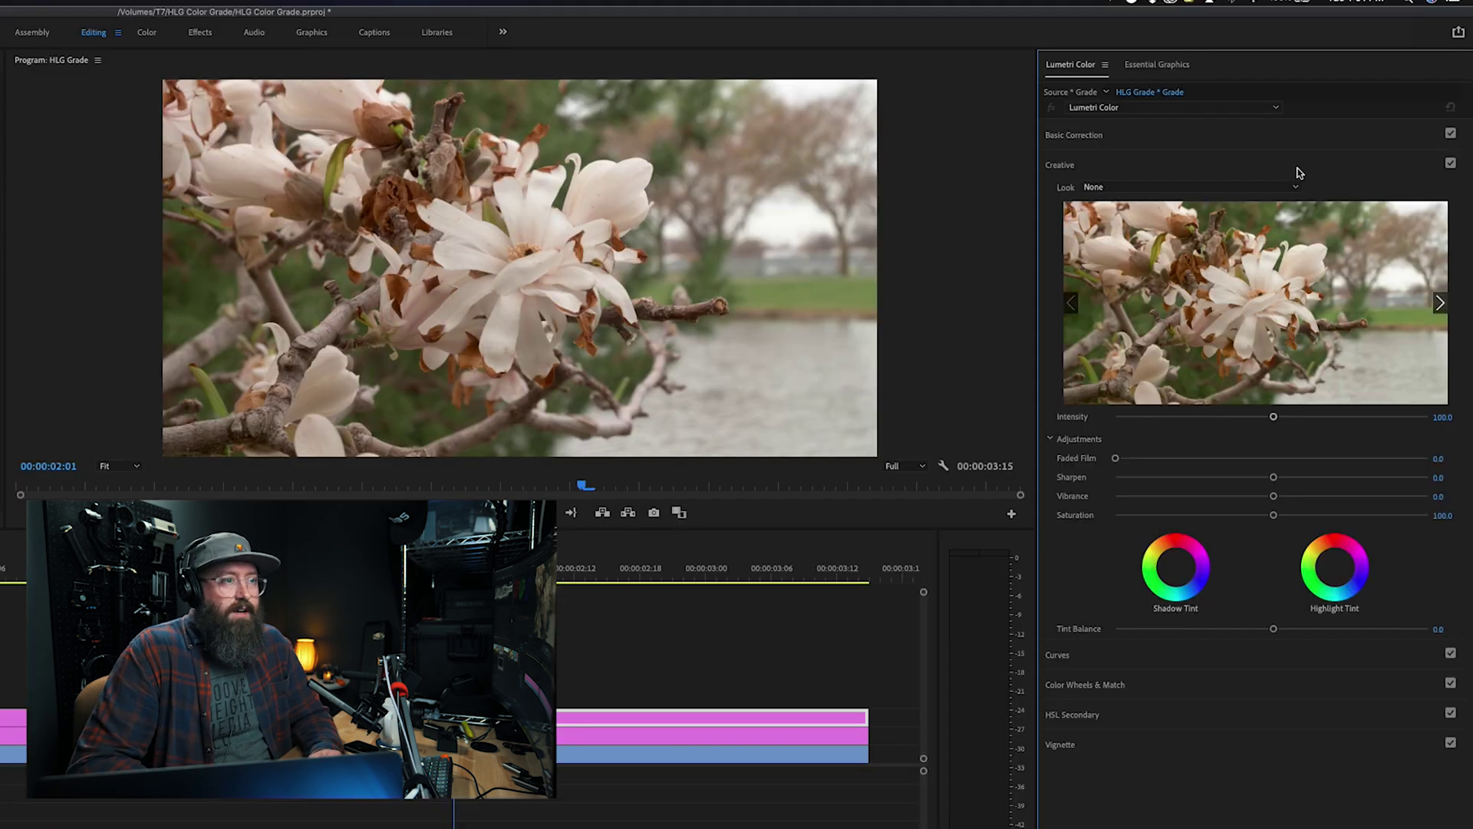
left_click(1295, 190)
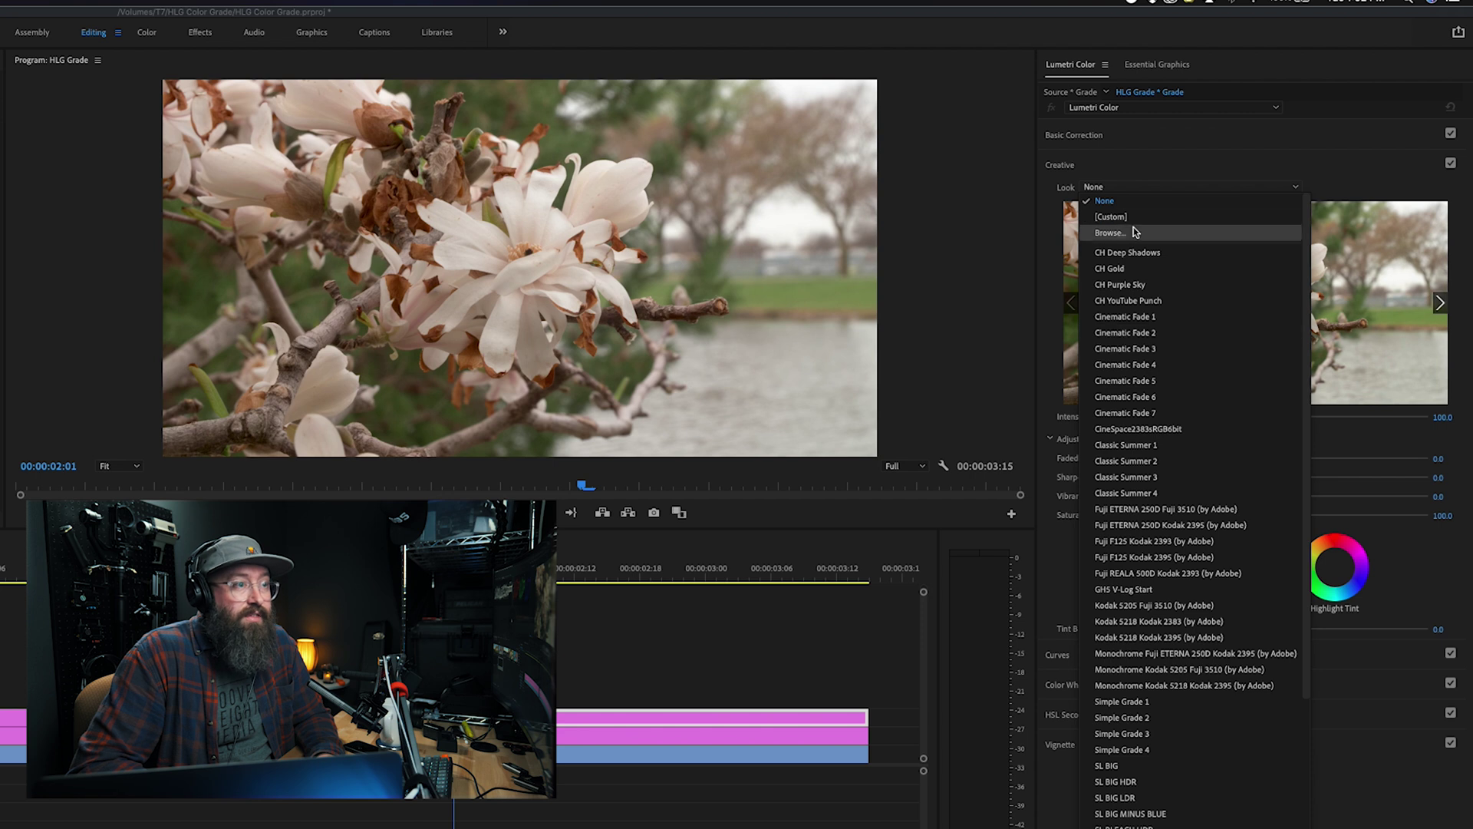
left_click(1157, 179)
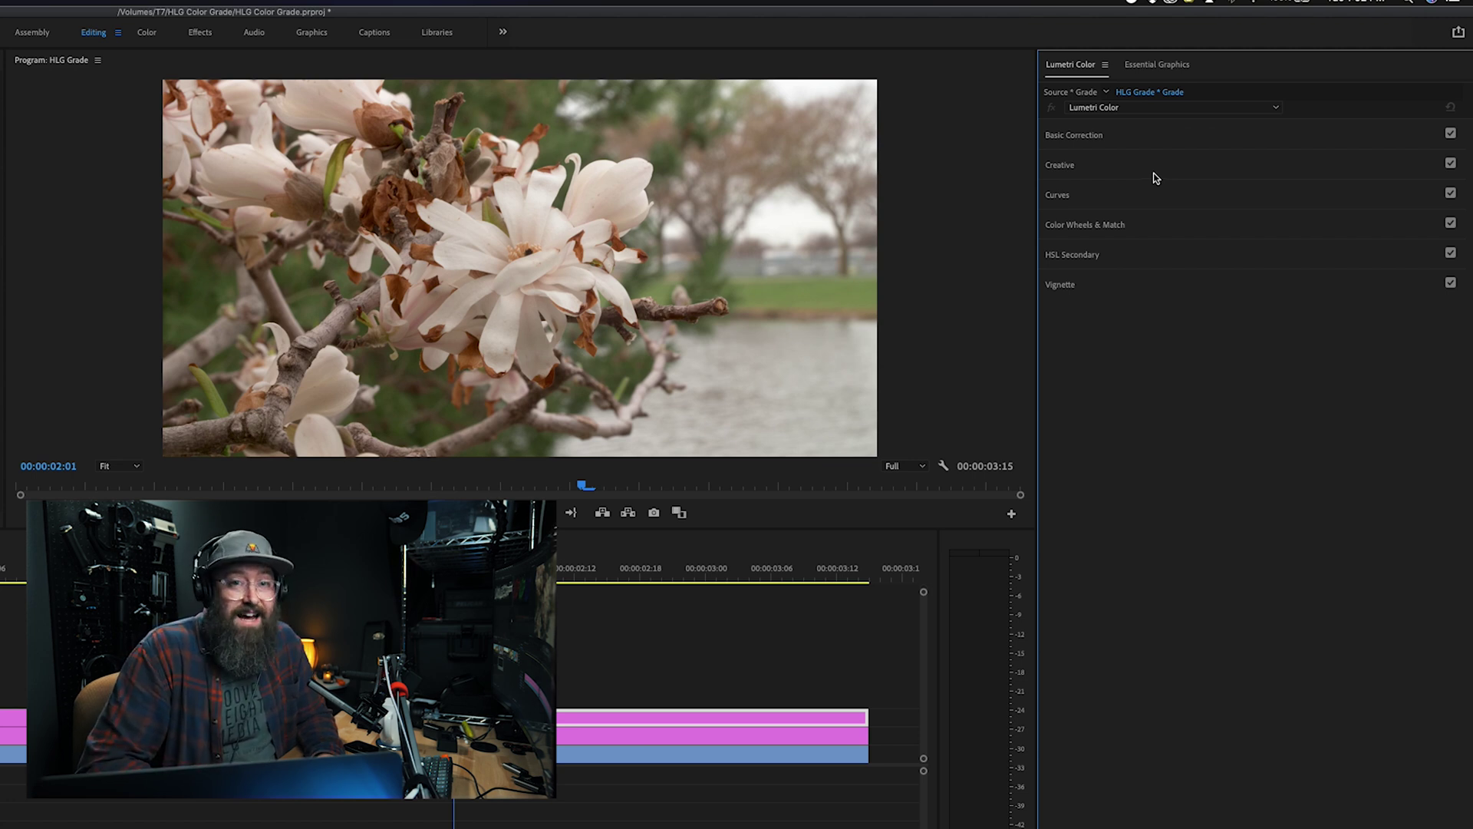
left_click(1132, 169)
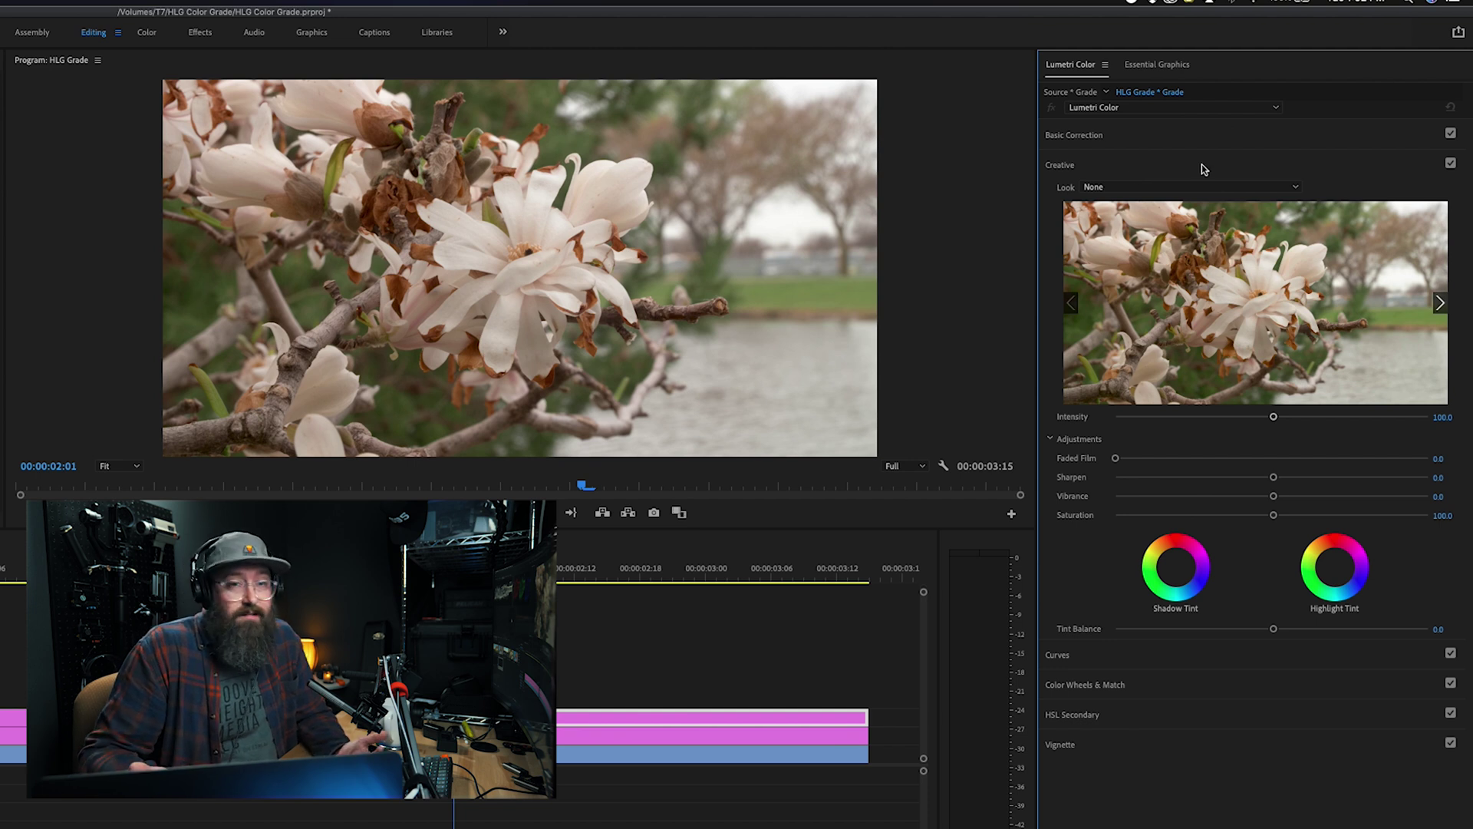
left_click(1294, 189)
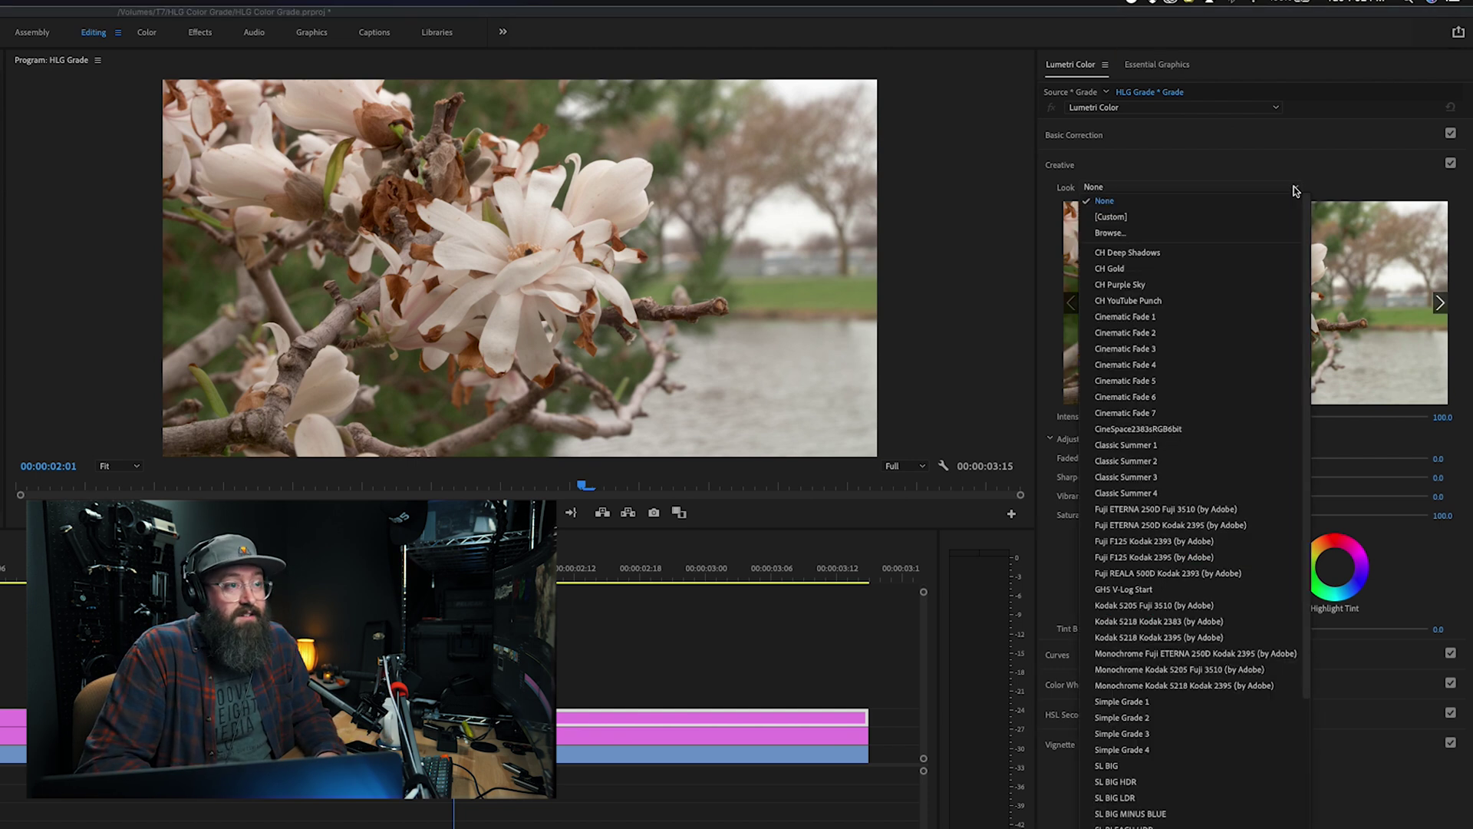
left_click(1134, 317)
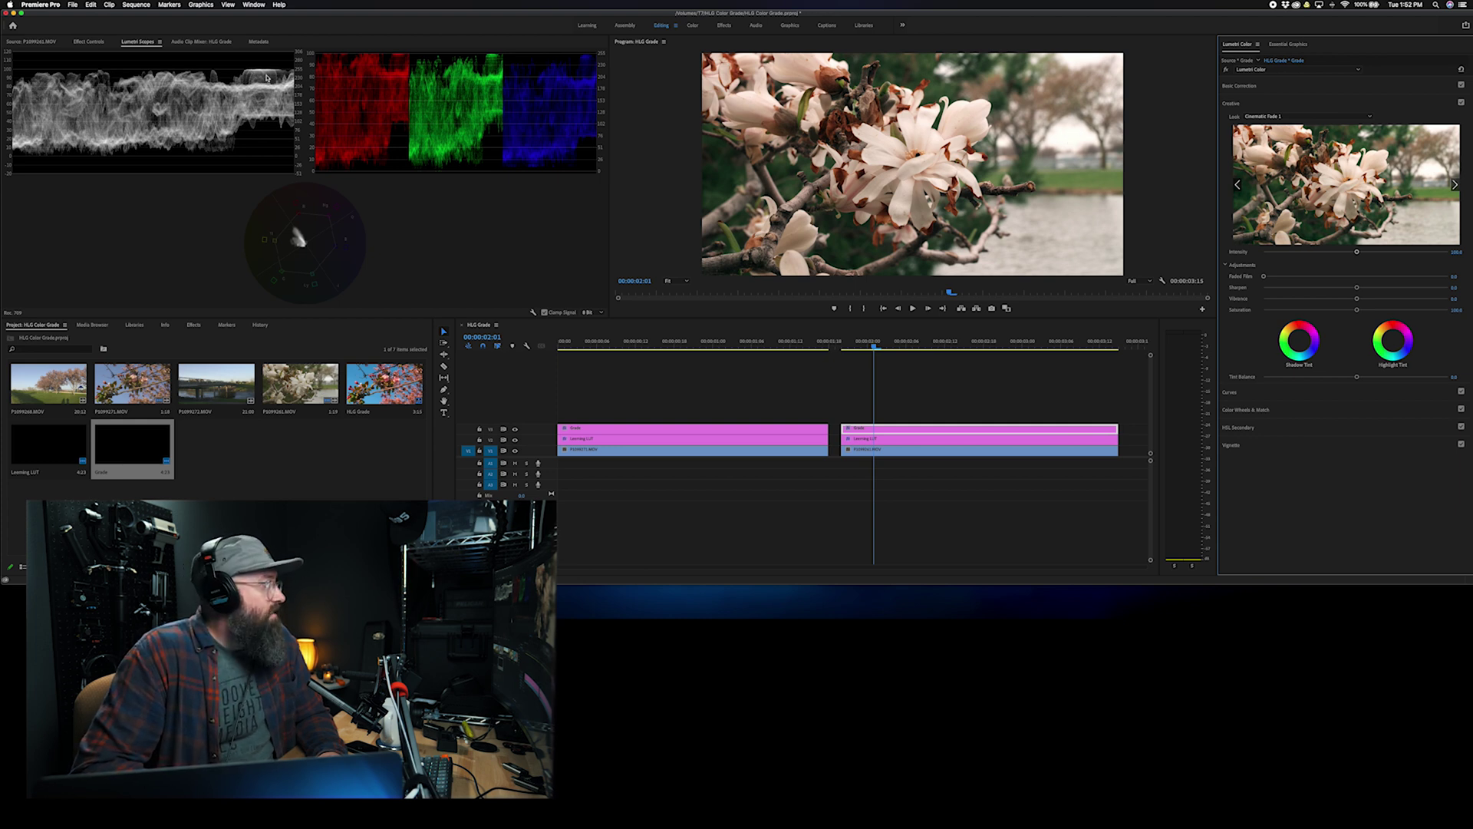
Step: Lower the exposure slightly on the magnolia clip's Leeming LUT layer in Lumetri Basic Correction
left_click(1269, 88)
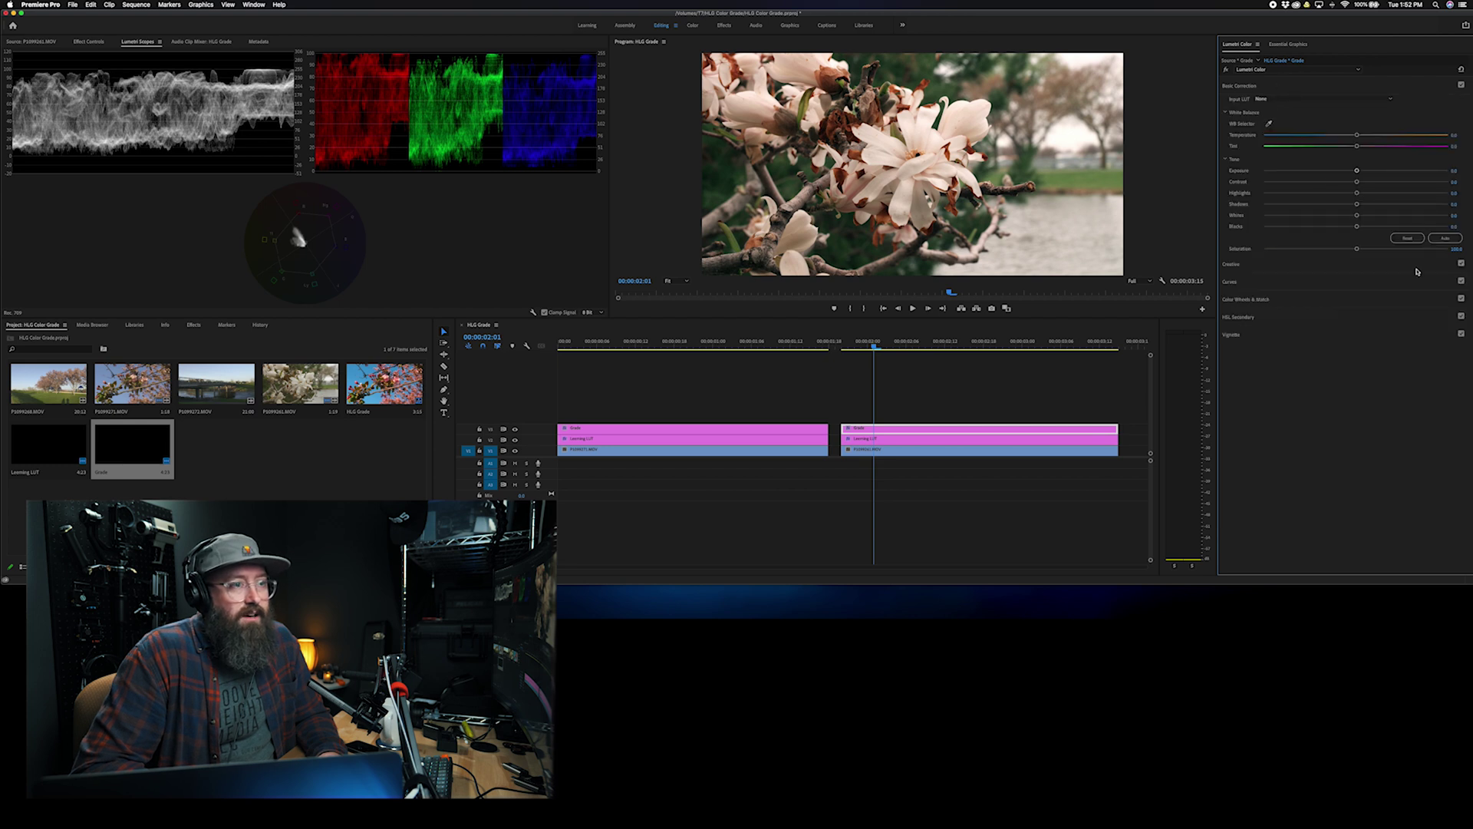
left_click(920, 440)
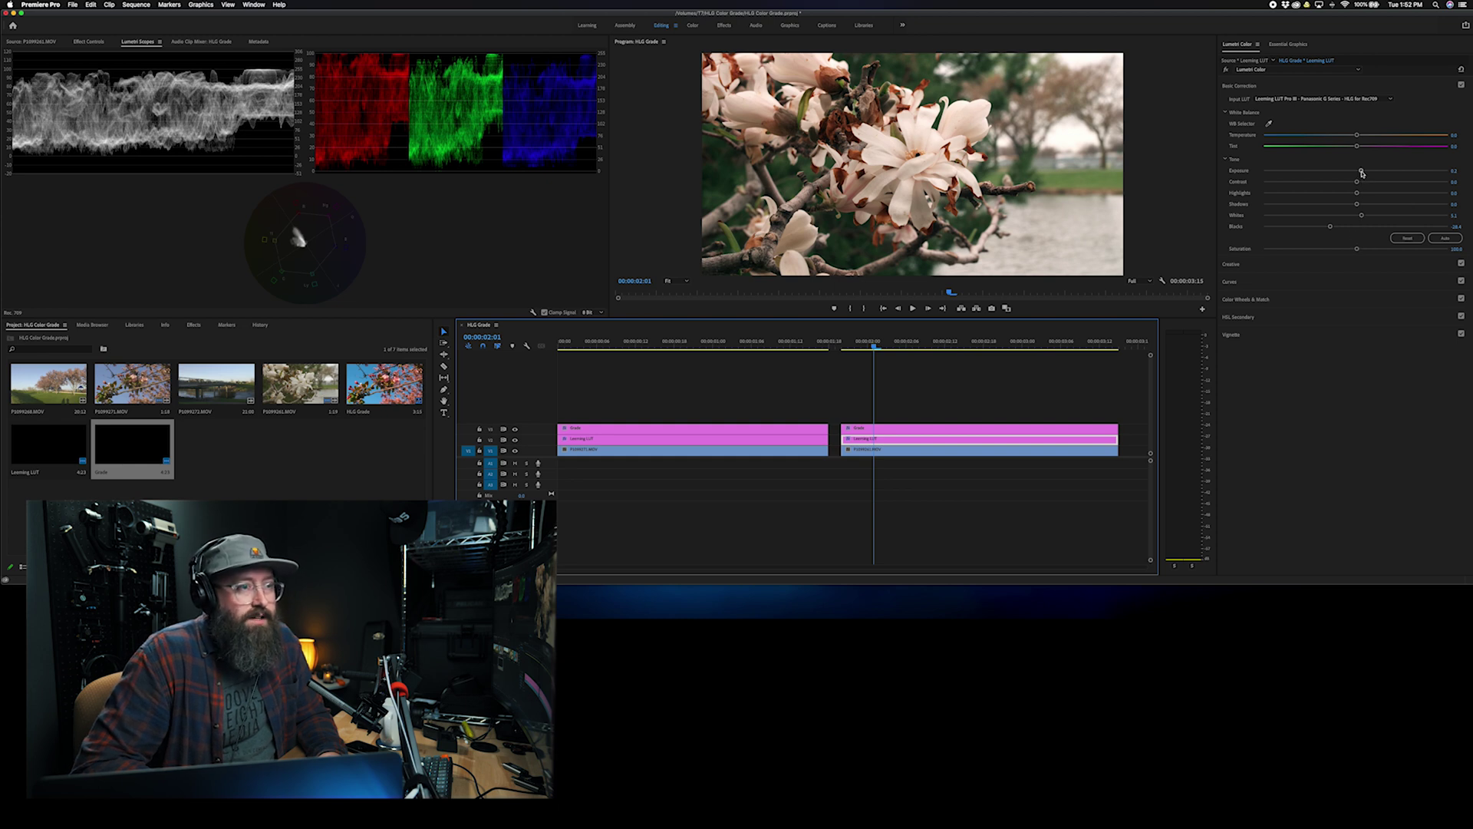
left_click_drag(1360, 170, 1355, 218)
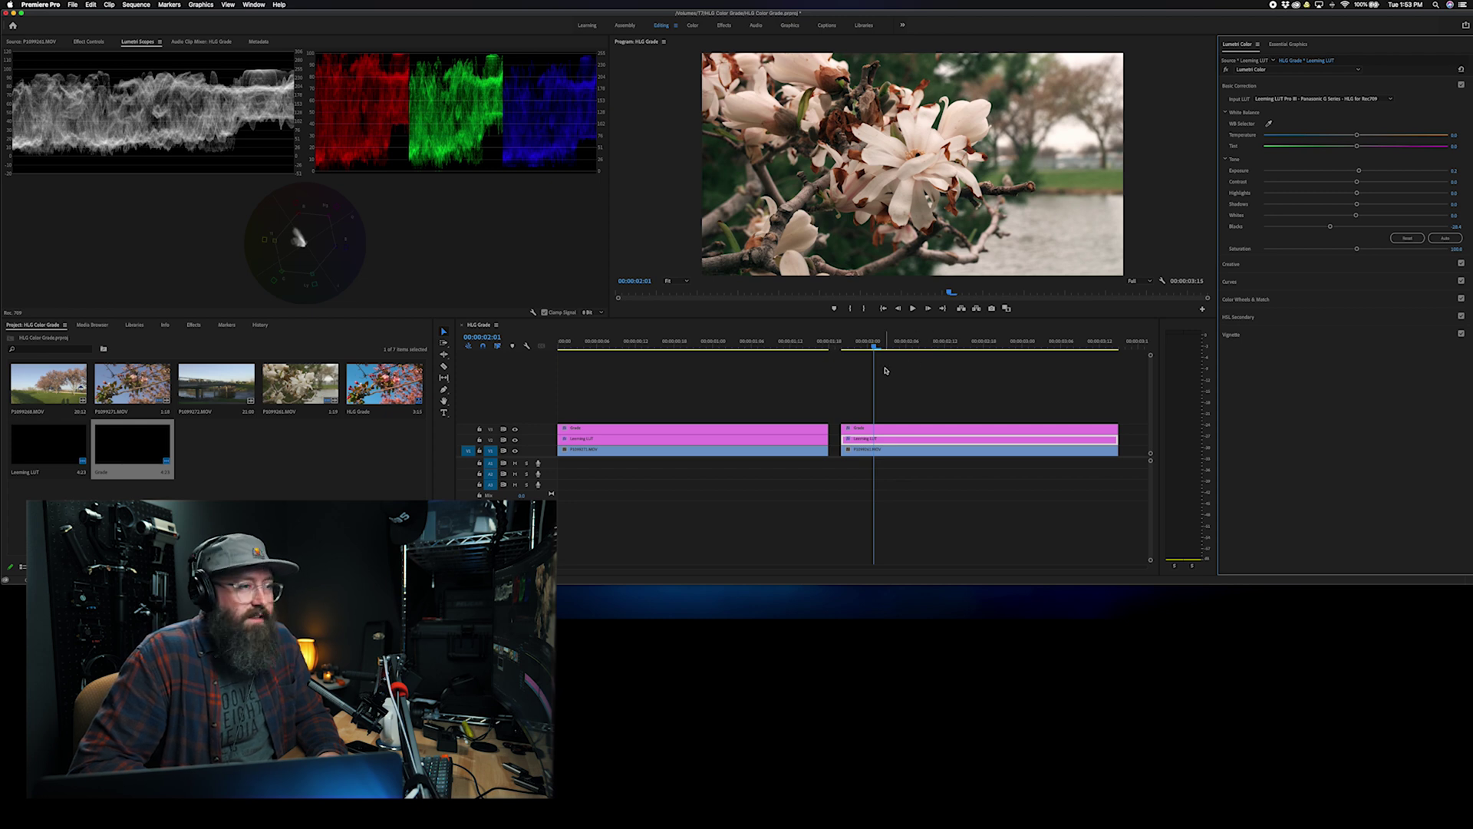
left_click(883, 427)
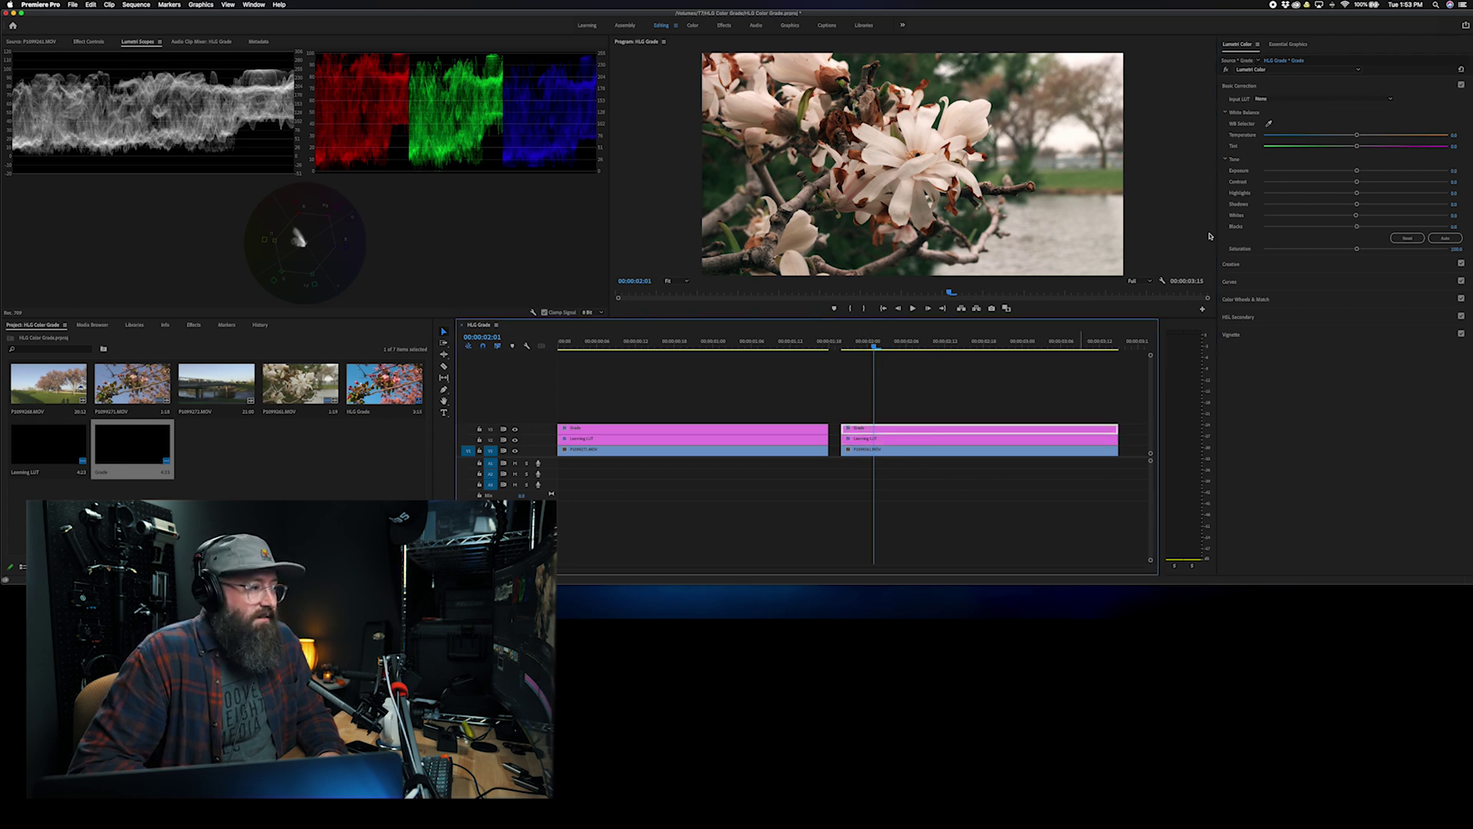
Step: Show the Grade layer's Lumetri Creative section with its Cinematic Fade 1 look
left_click(1258, 265)
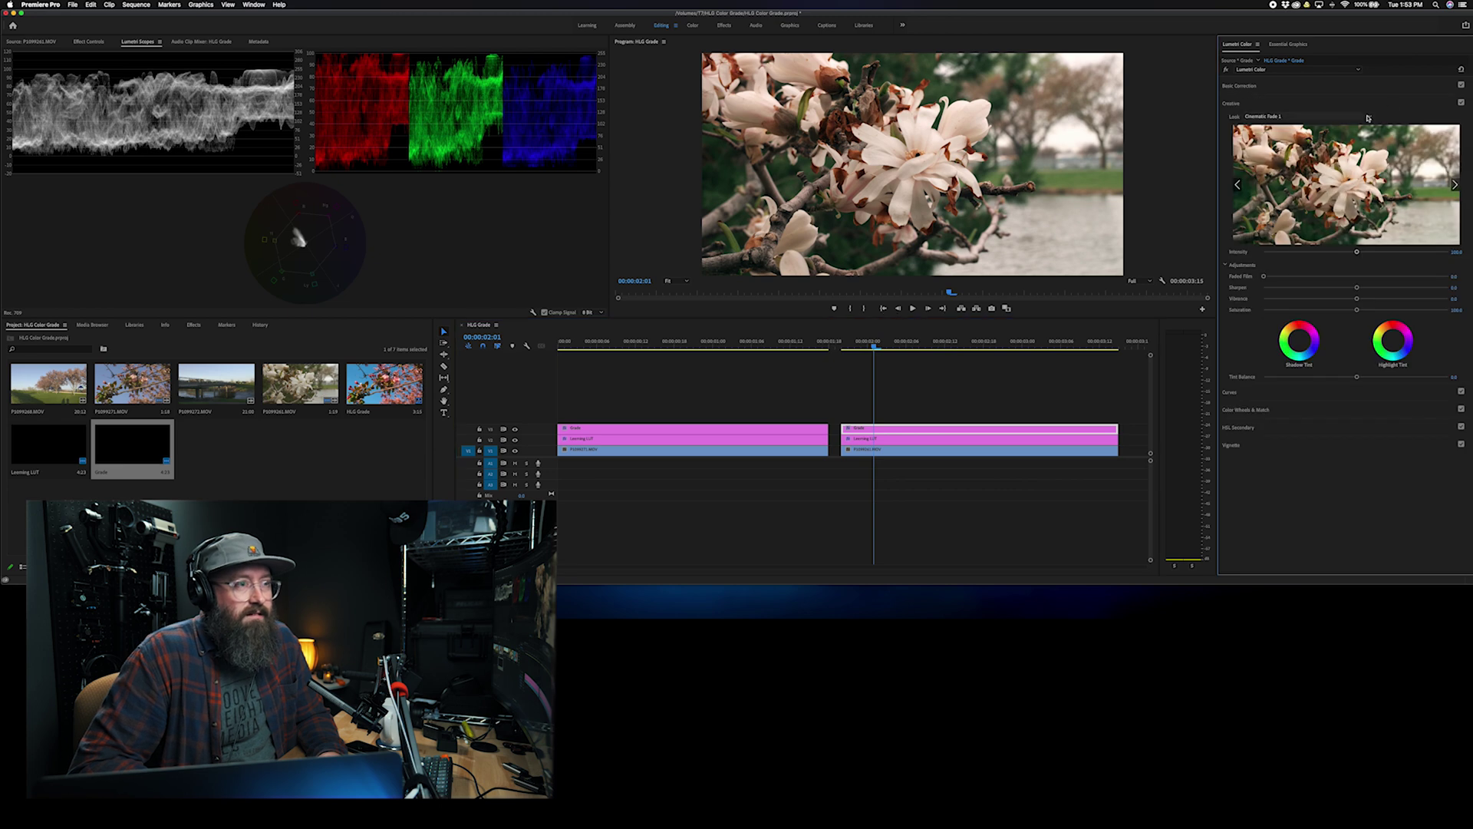